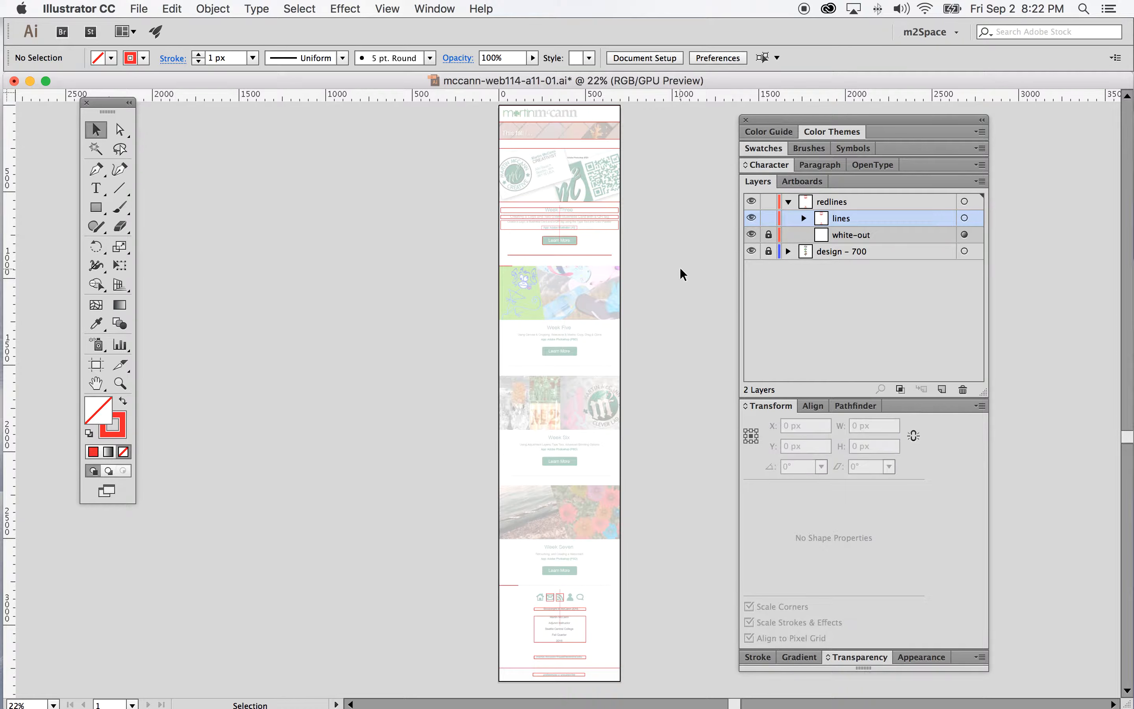
Enlarge the artboard to about 1541 × 3373 px so there is room around the page design
scroll(680, 274, up, 2)
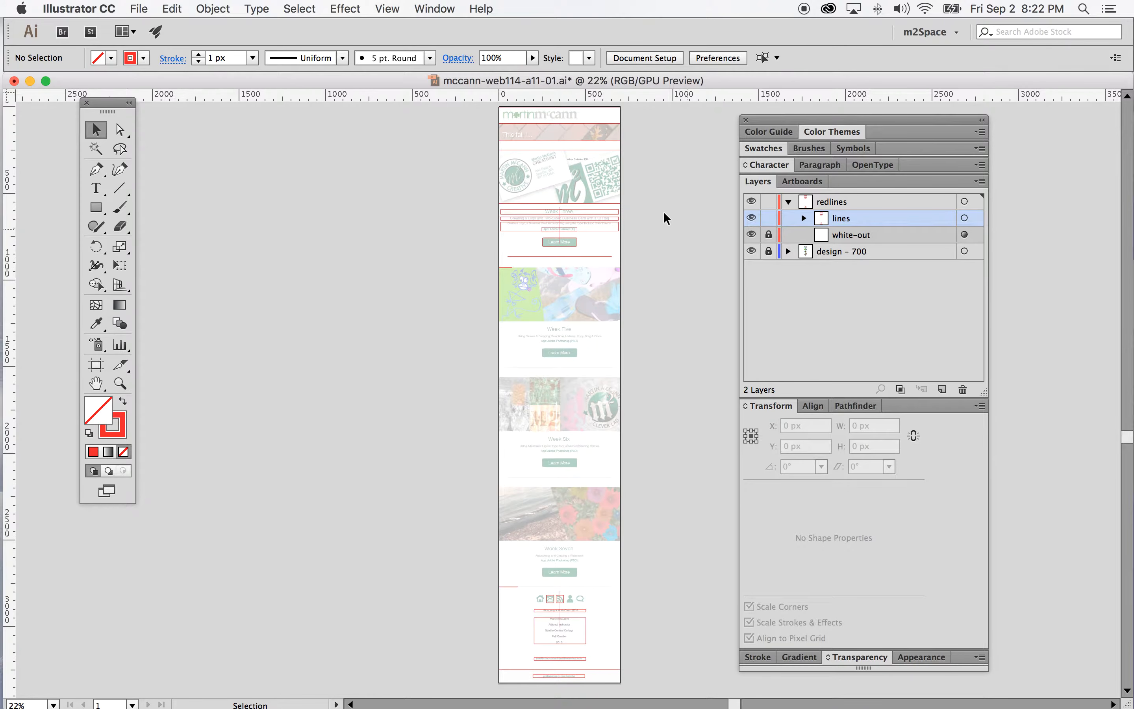
click(97, 365)
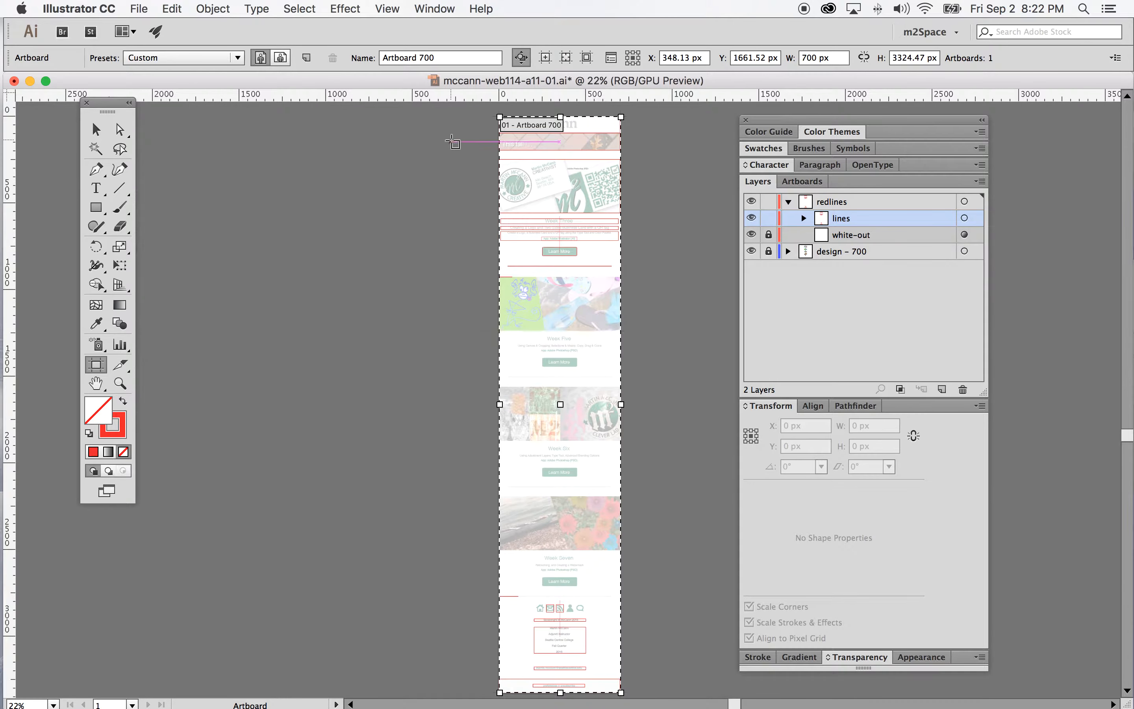
drag(499, 117, 481, 108)
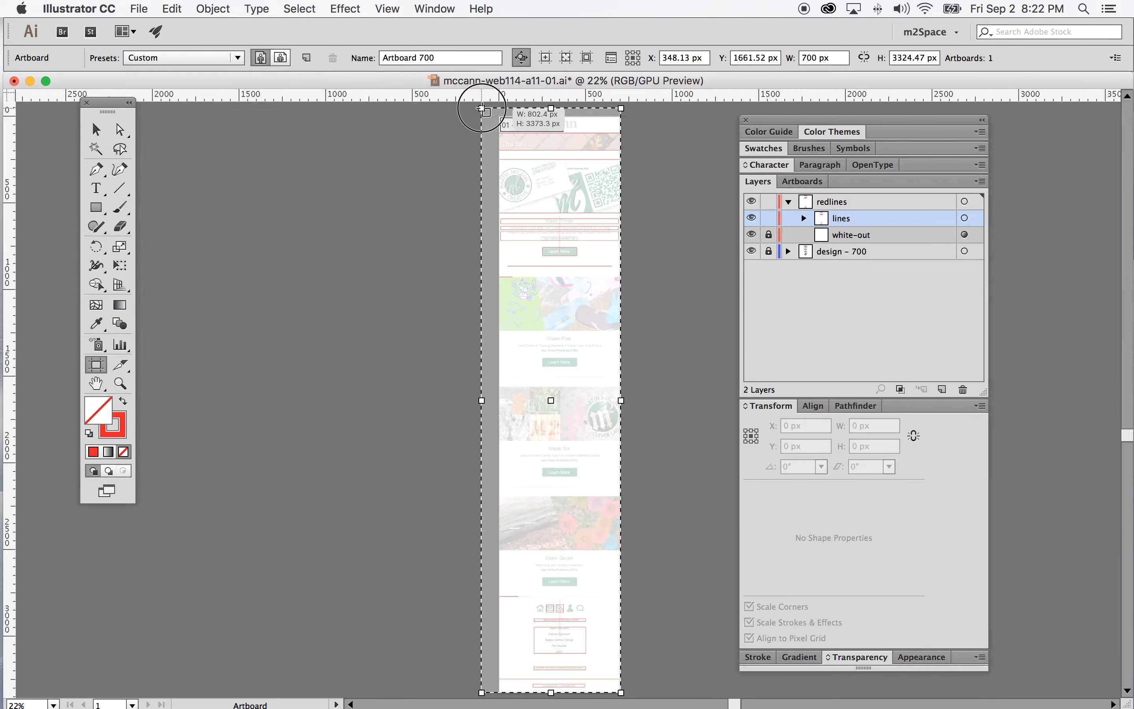
drag(622, 401, 748, 400)
scroll(587, 299, right, 2)
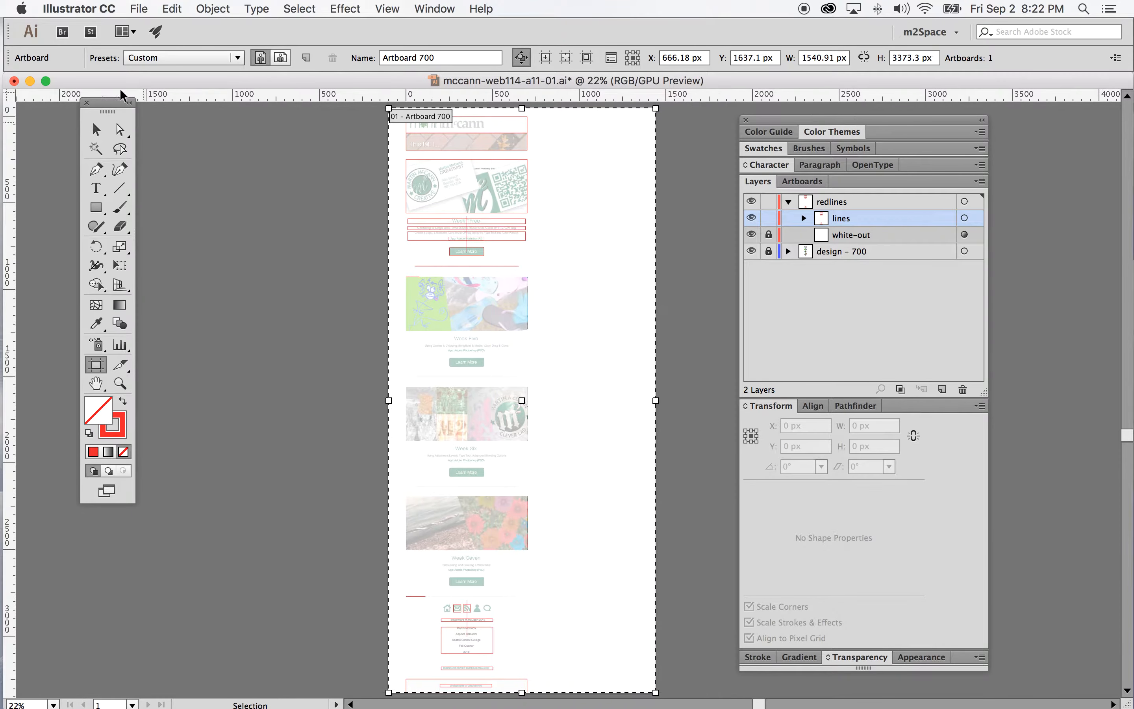
Inspect the header logo rectangle's size by selecting it through the lines and header sublayers, then select the redlines layer
click(96, 130)
click(120, 383)
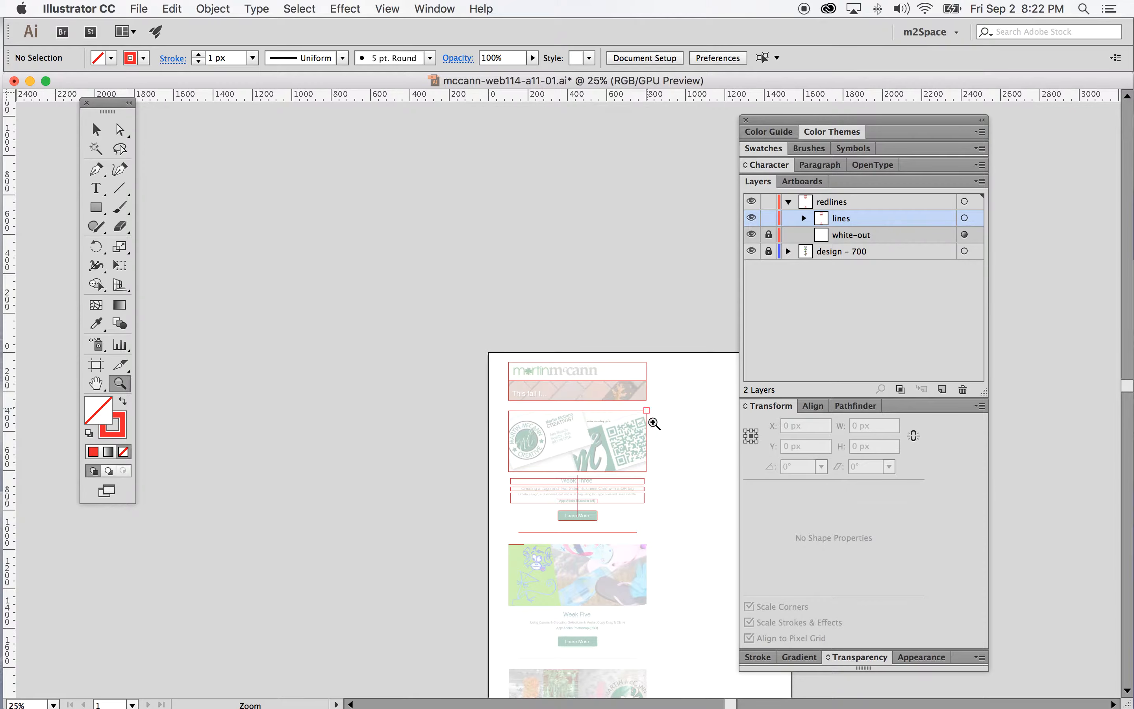
click(595, 389)
click(581, 398)
click(521, 396)
scroll(536, 388, right, 3)
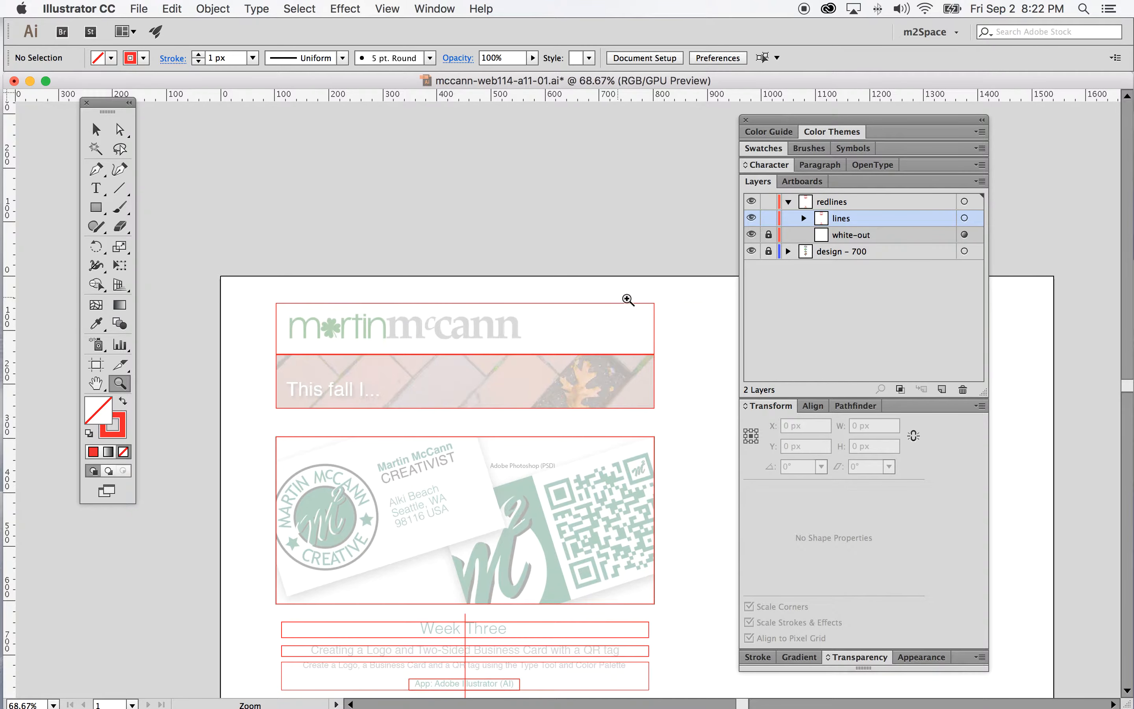
click(99, 132)
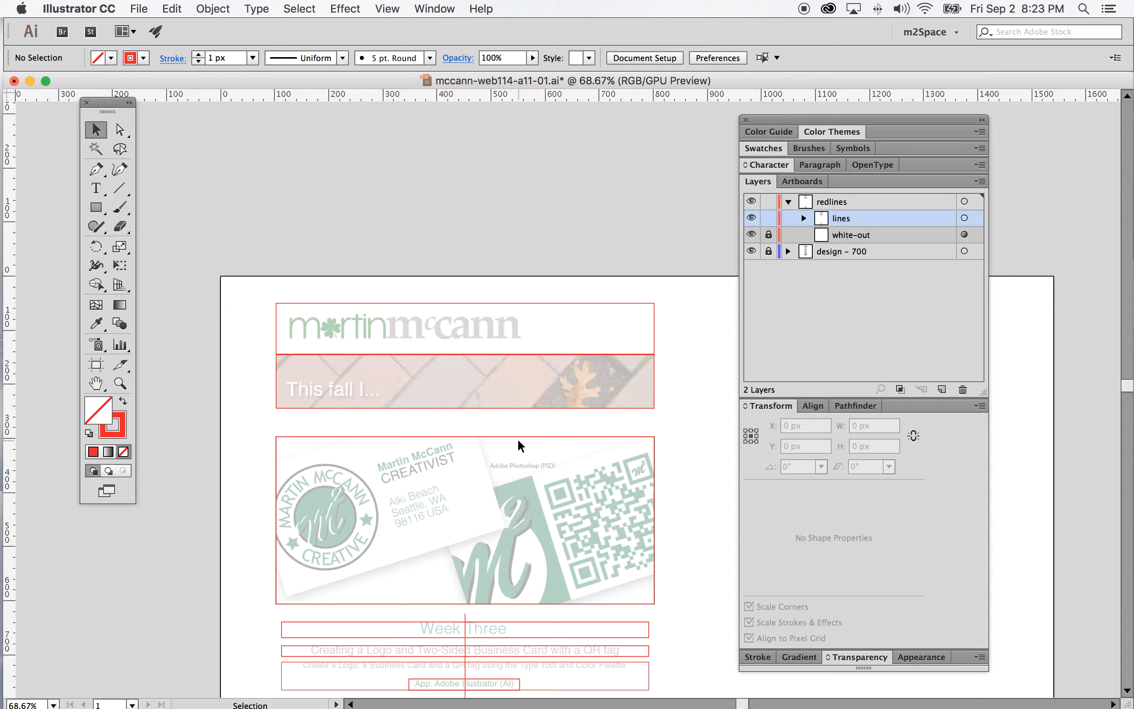
click(803, 218)
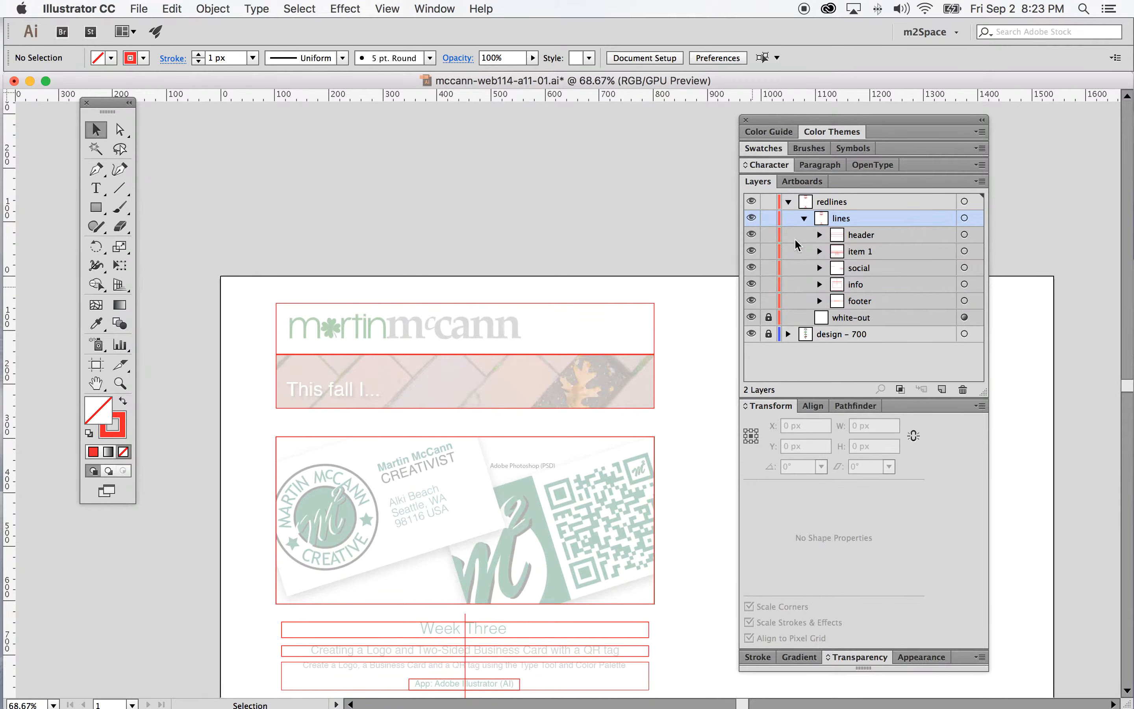
click(819, 235)
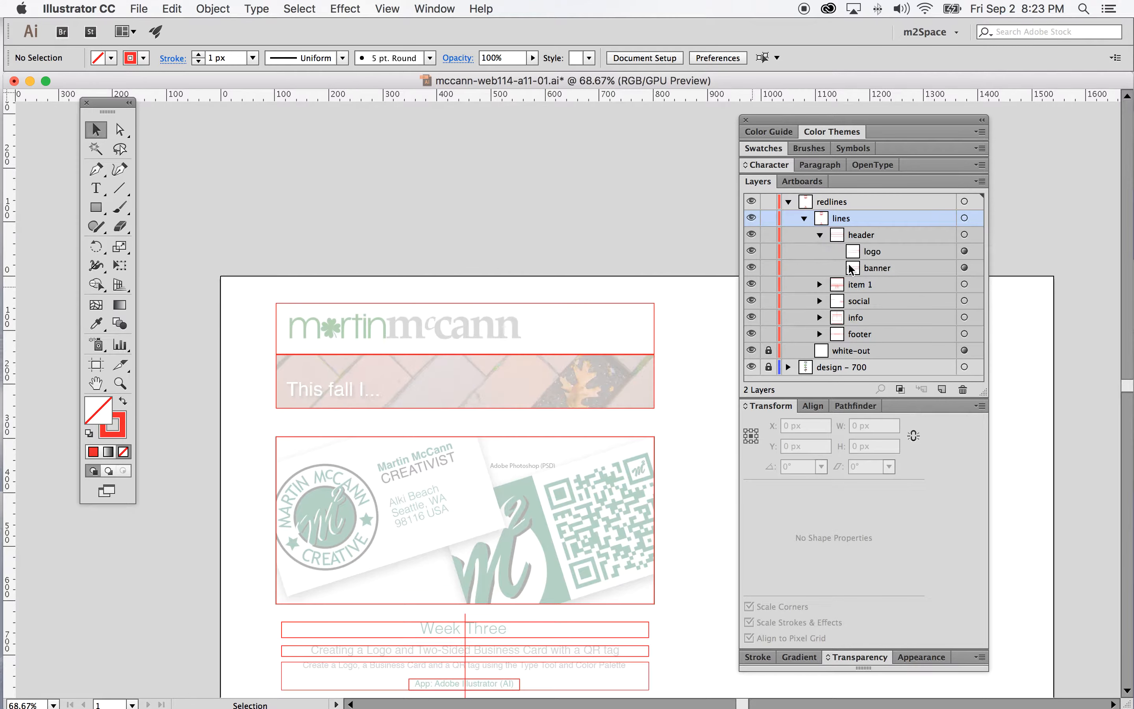
click(963, 251)
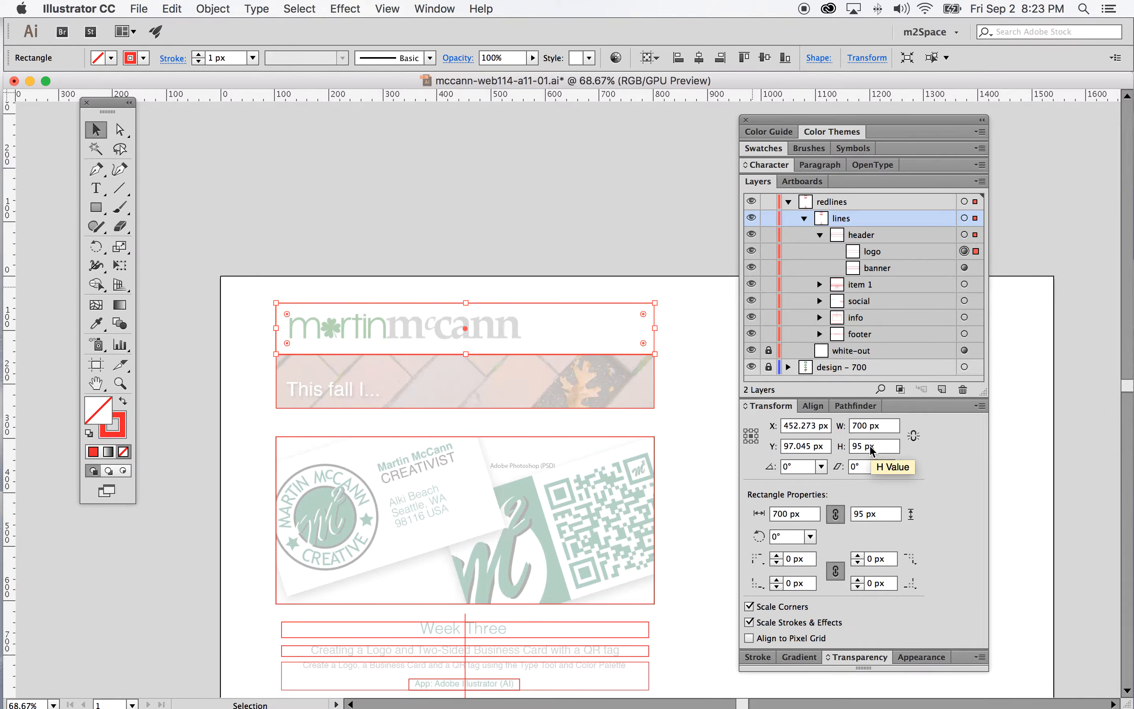
click(642, 219)
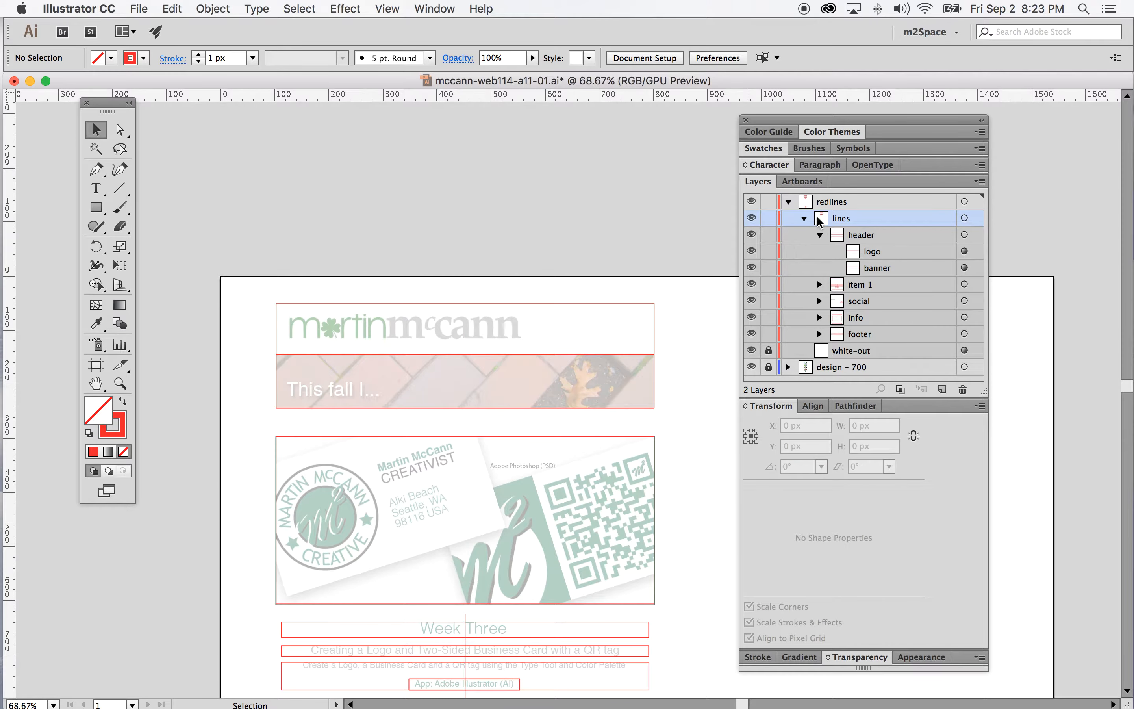
click(804, 219)
click(857, 202)
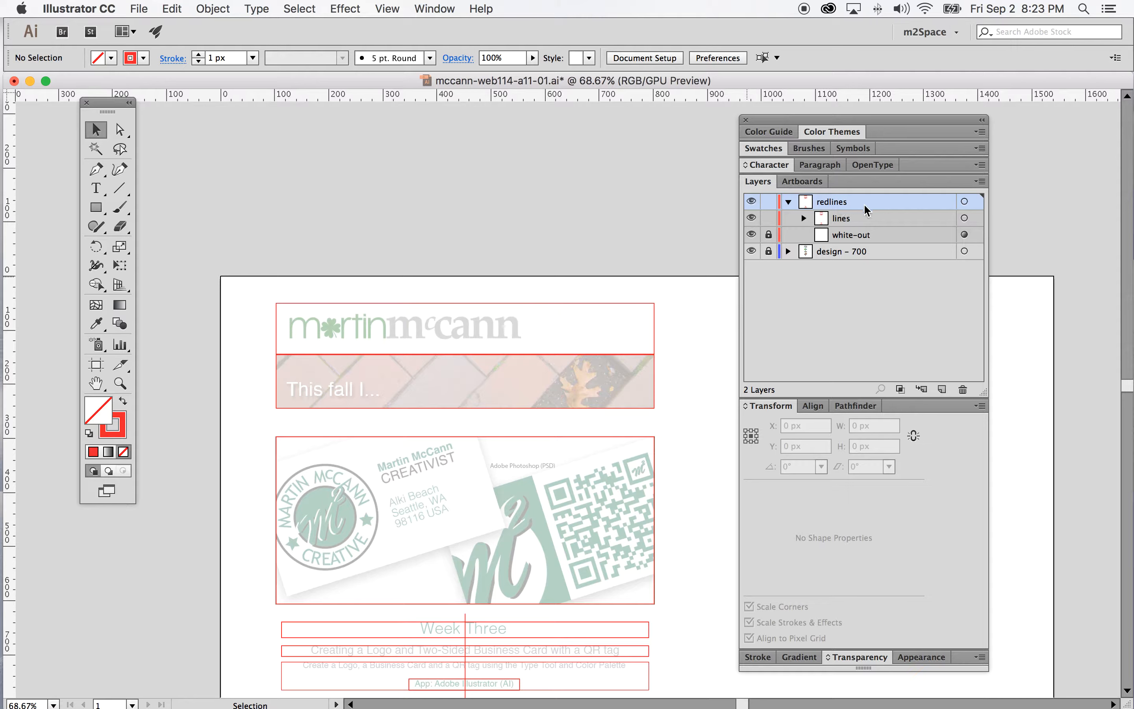
Add a 14 px point text label reading 700px above the header in the redlines layer
click(96, 189)
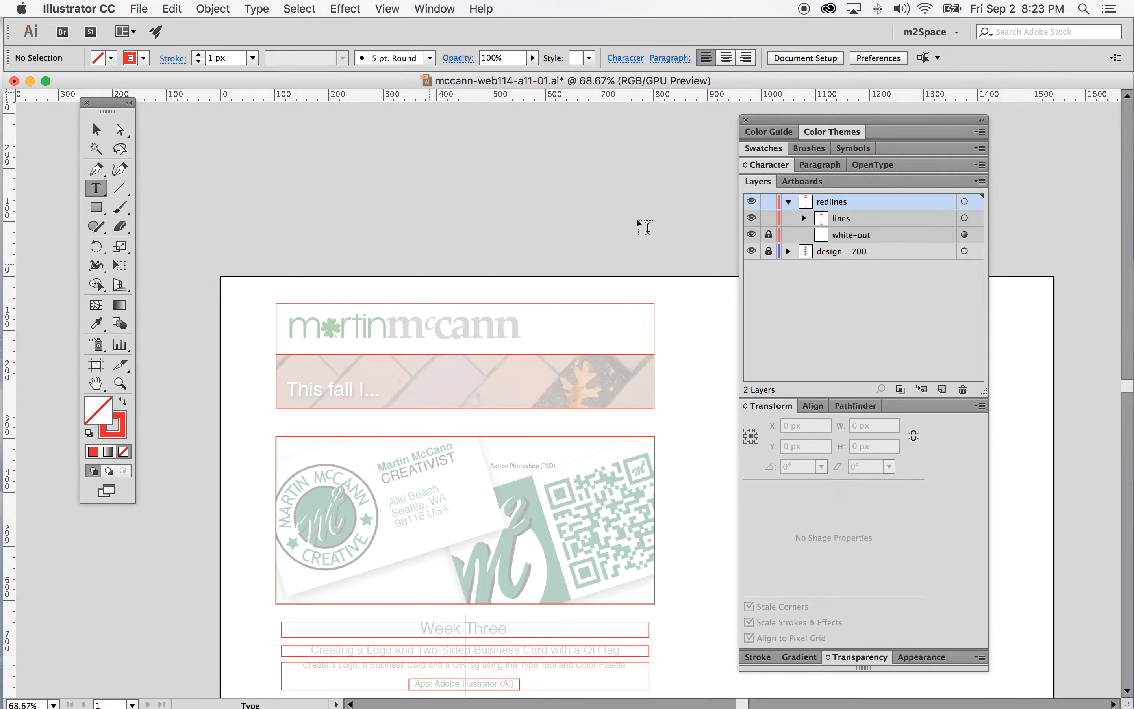
click(774, 165)
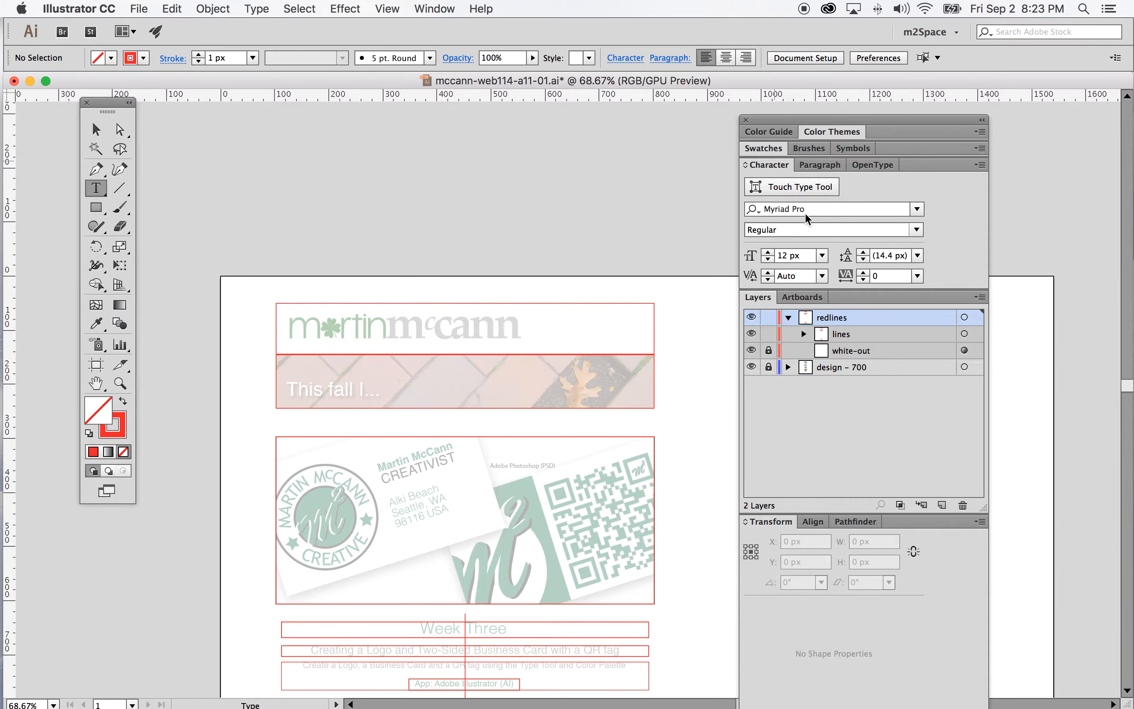
click(822, 255)
click(853, 421)
click(373, 281)
text(700px)
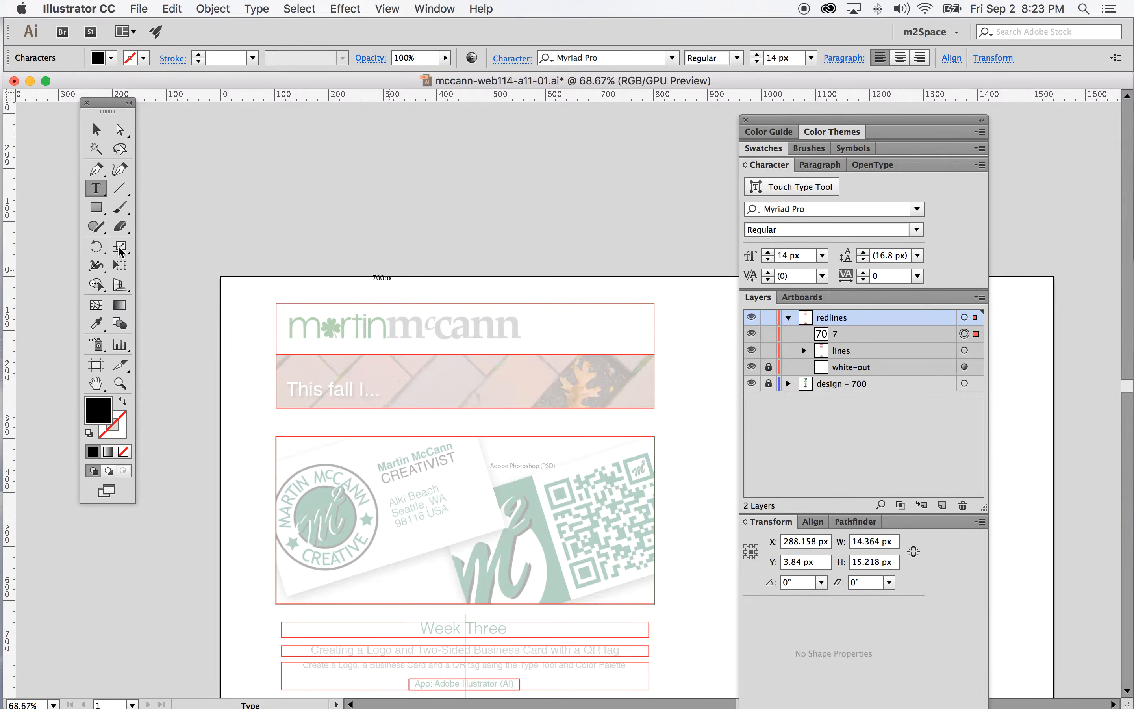
Move the 700px label over the header's center and color its text red
click(96, 129)
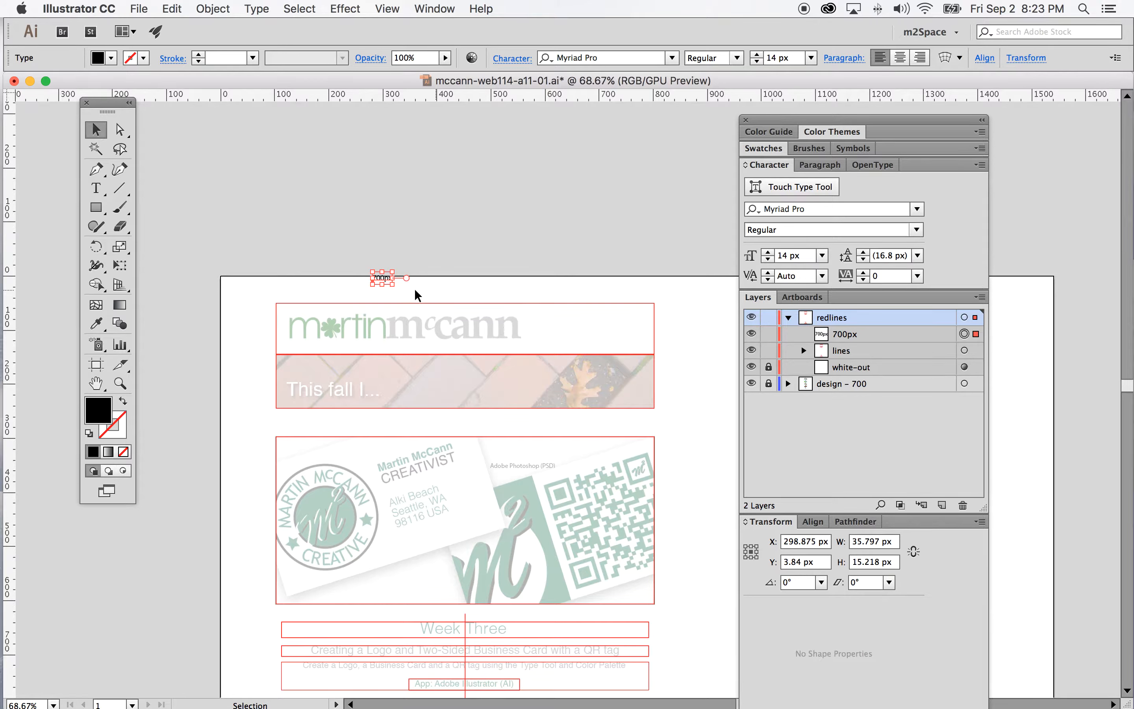
drag(386, 282, 439, 293)
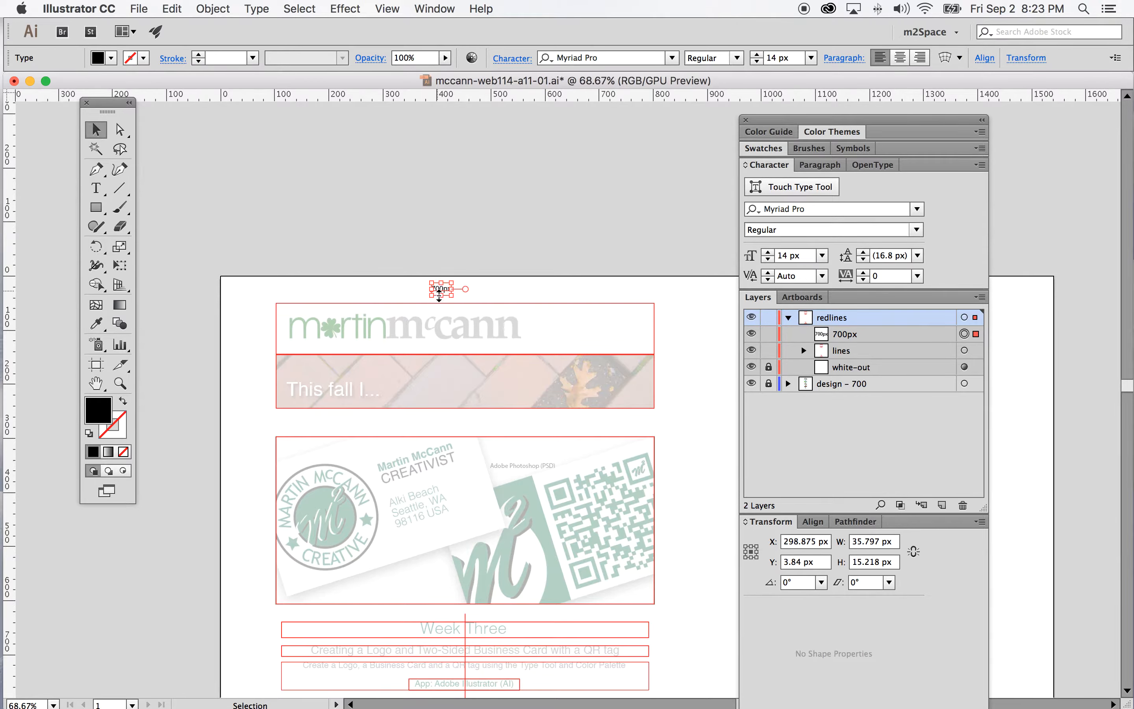
click(111, 57)
click(58, 84)
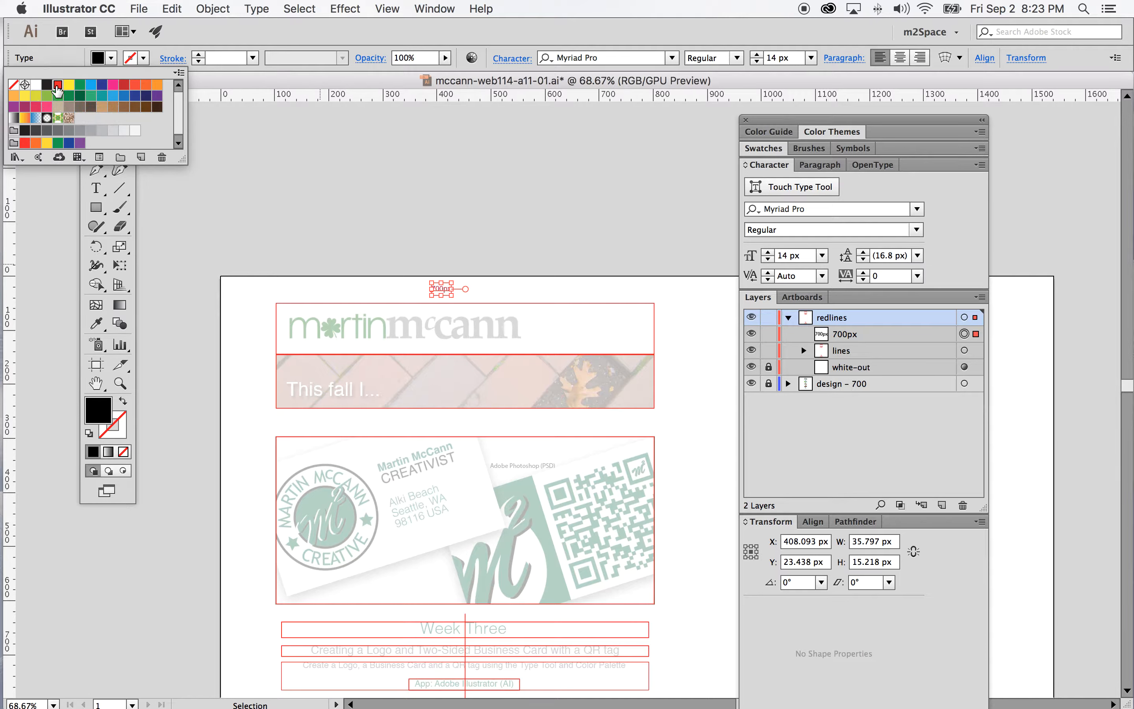
Set the label's font size to 18 px and reposition it centered above the header
click(822, 255)
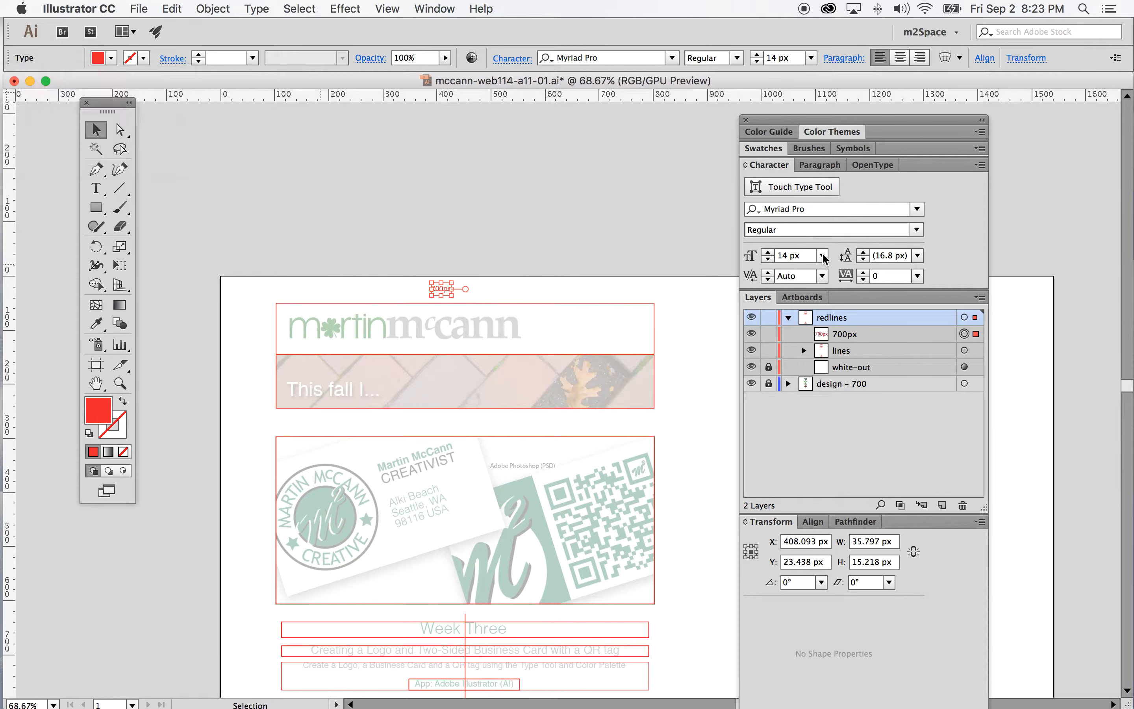
click(821, 255)
click(846, 432)
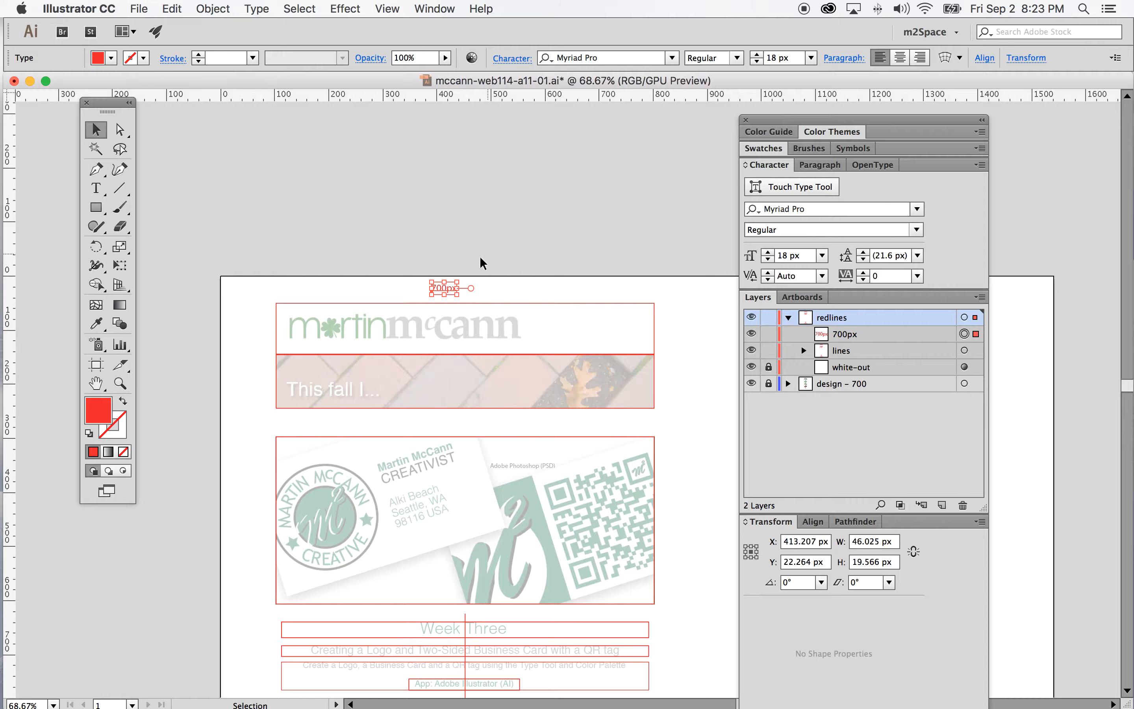
click(565, 297)
drag(446, 290, 462, 298)
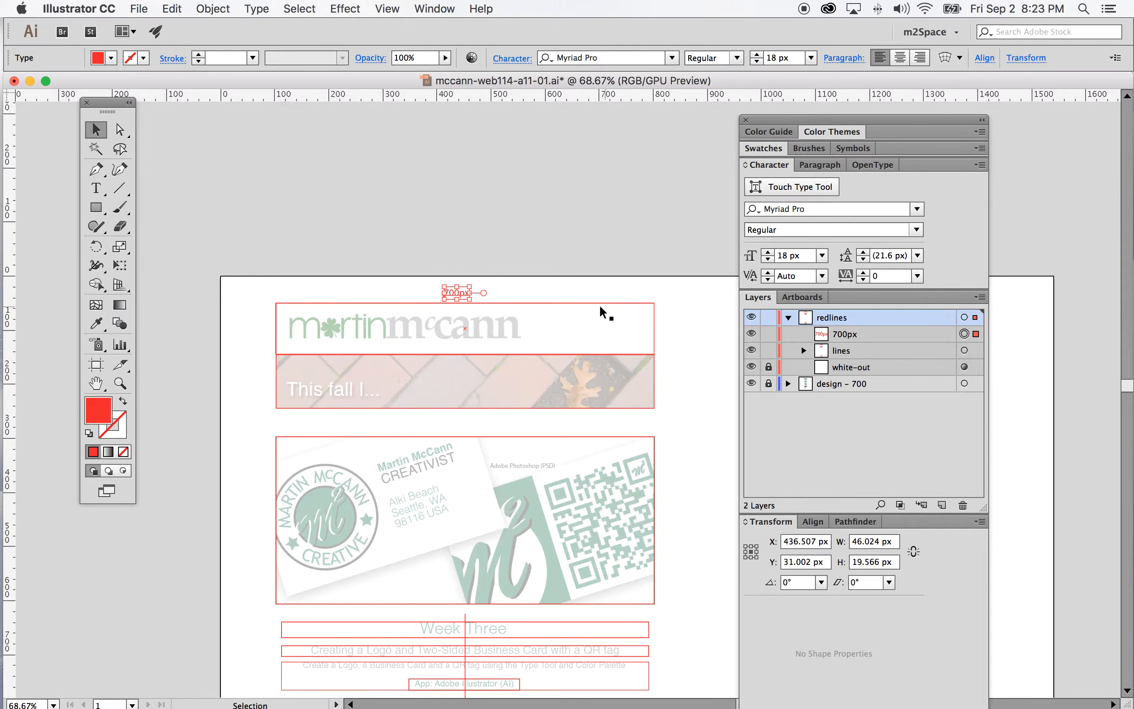
Duplicate the 700px label and place the copy beside the header's right edge
scroll(665, 347, right, 3)
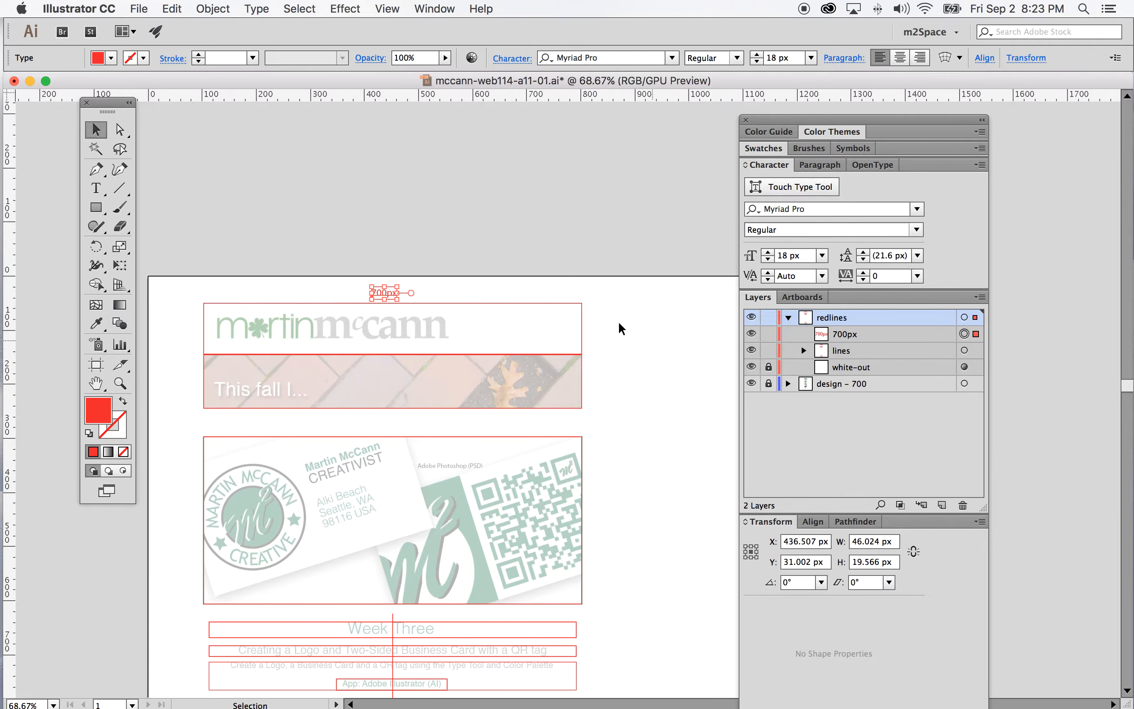
scroll(613, 332, down, 1)
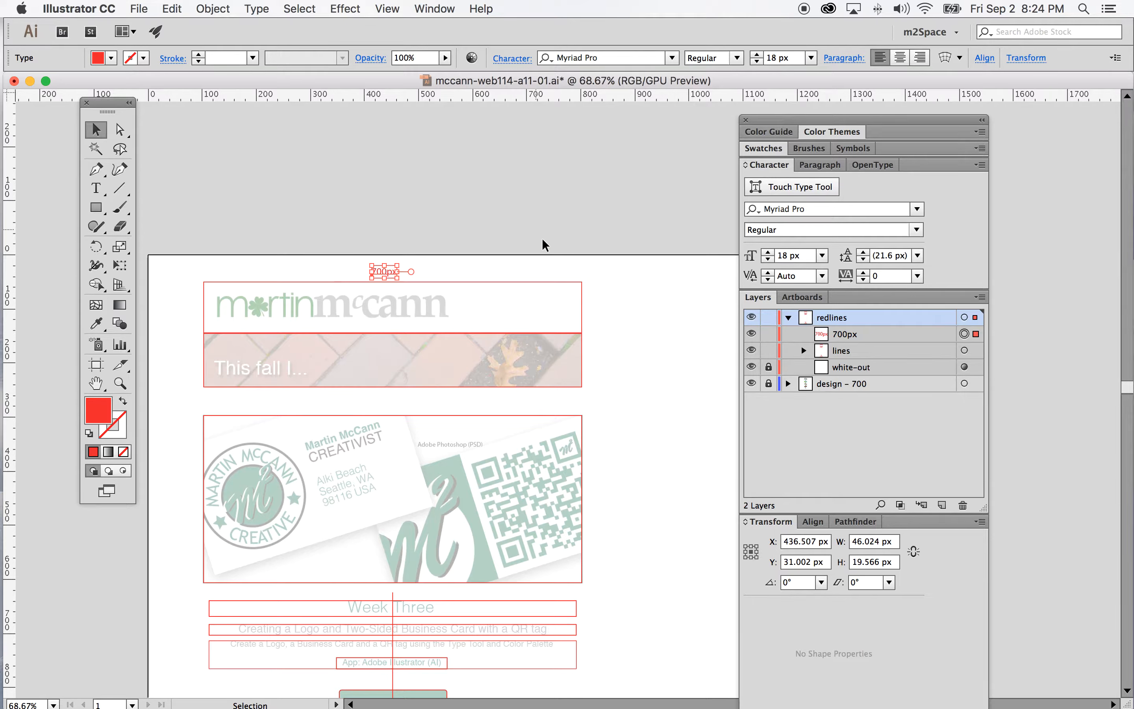
click(941, 416)
drag(940, 416, 941, 505)
drag(391, 276, 603, 310)
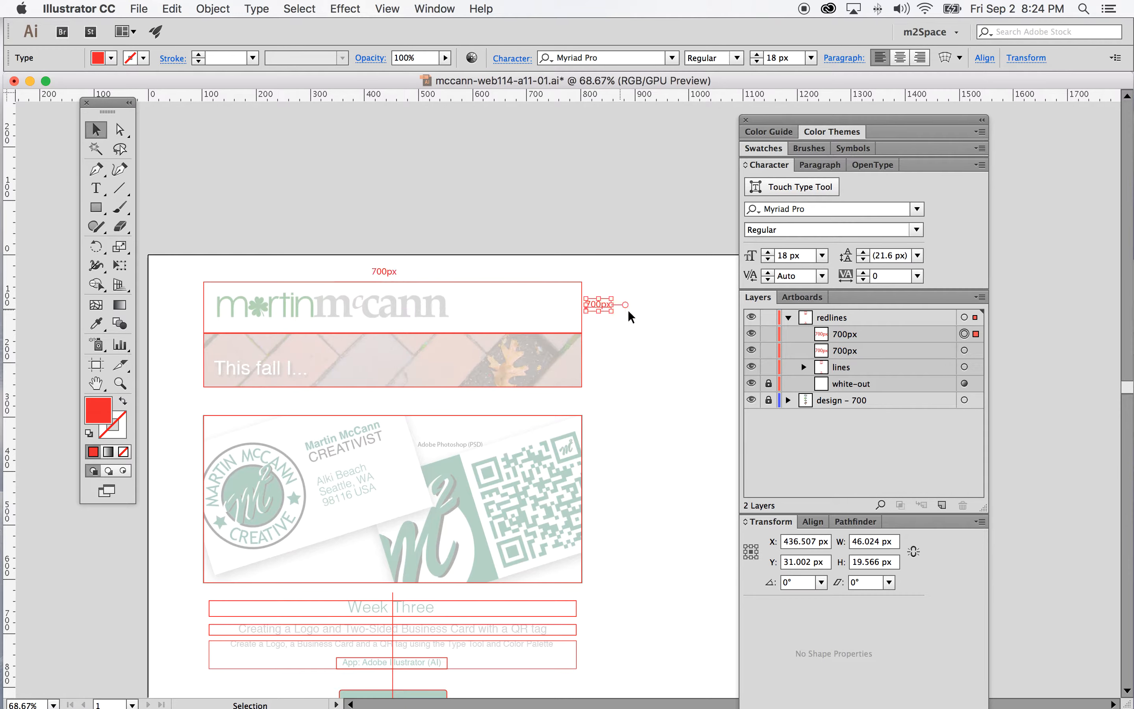
Change the duplicated label's text to 95px
key(z)
click(596, 313)
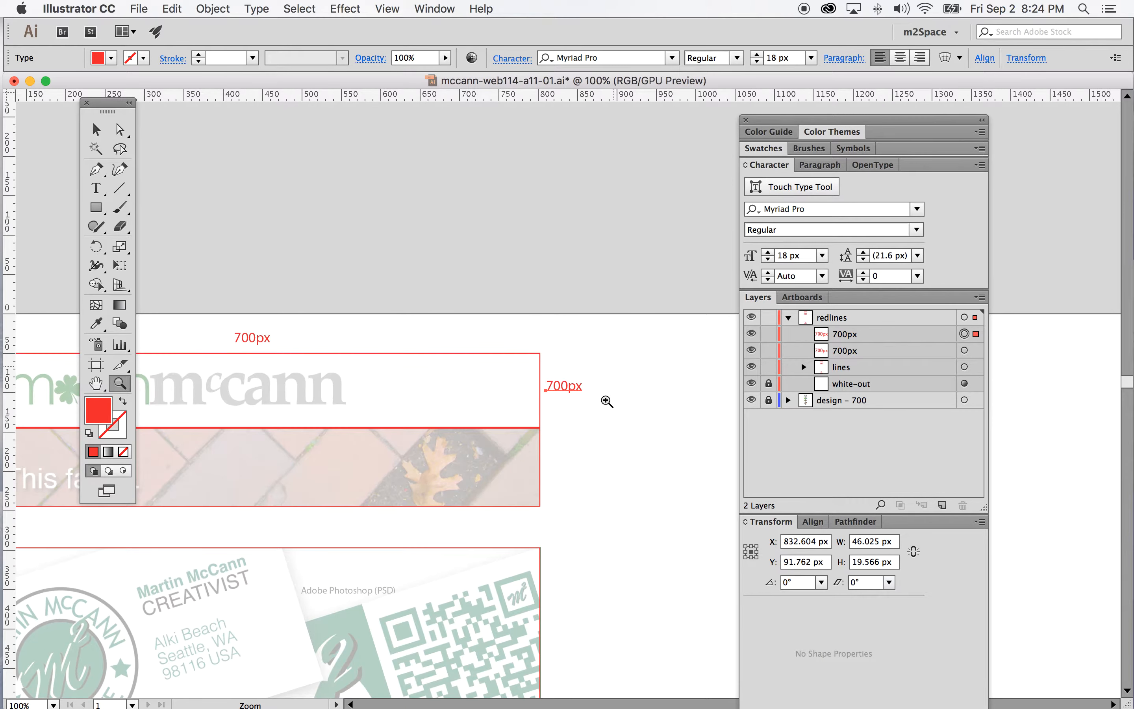
click(564, 403)
click(572, 378)
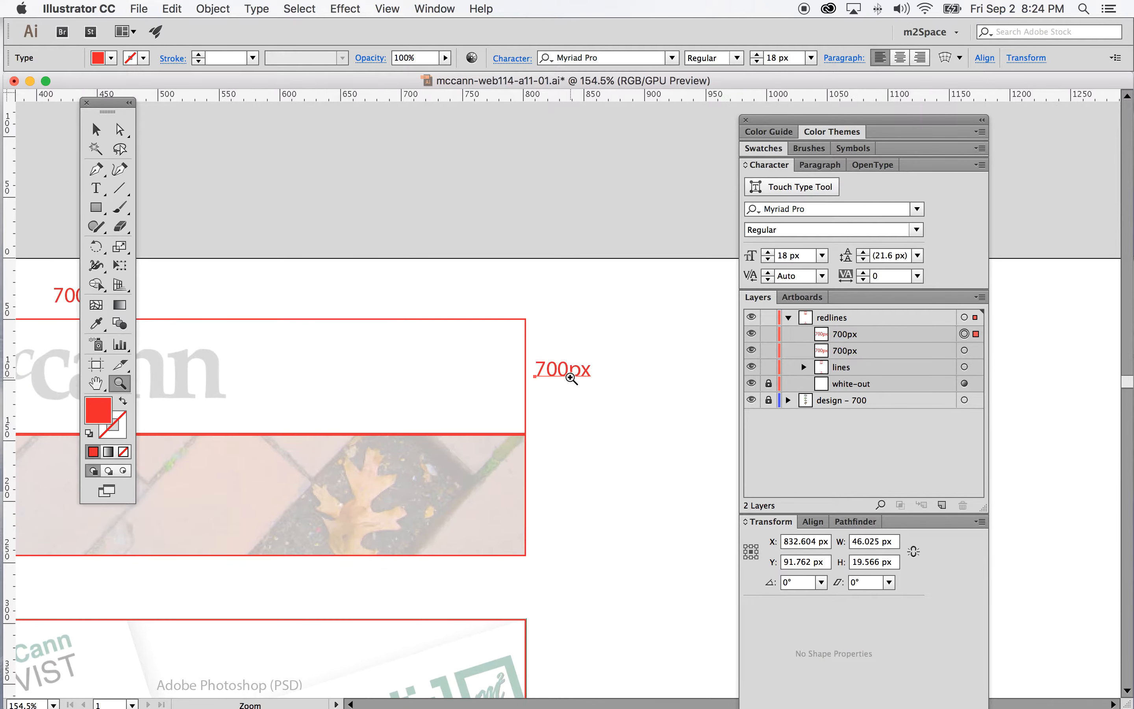
click(96, 189)
drag(569, 371, 534, 372)
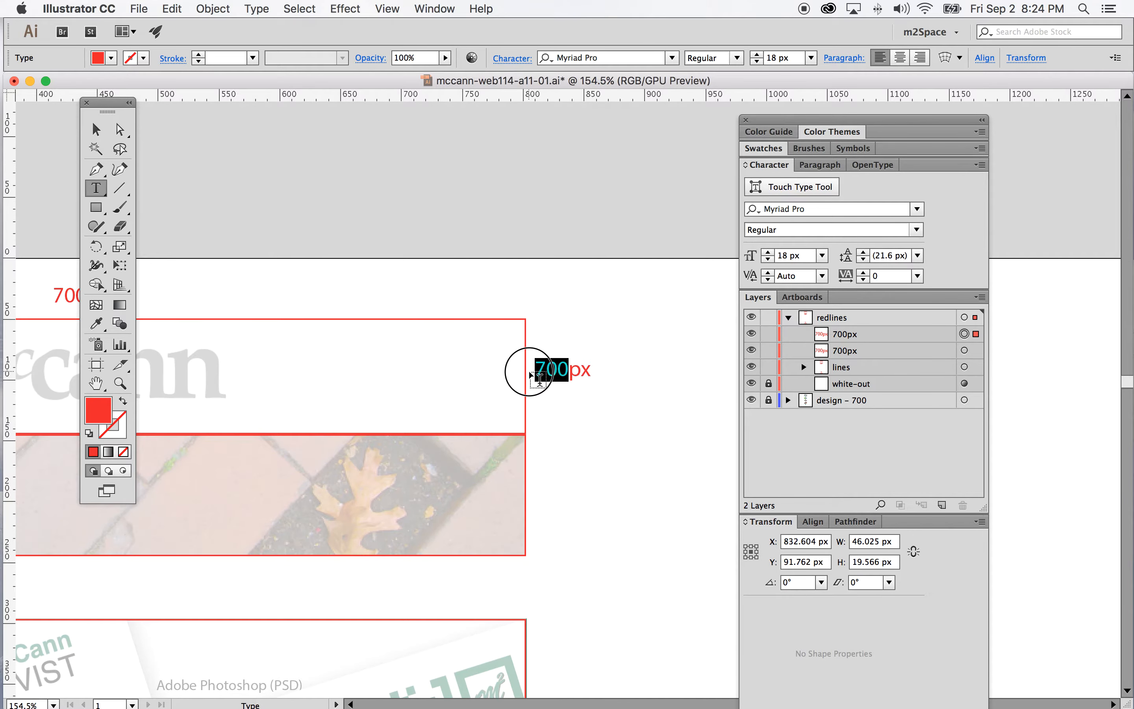
text(95)
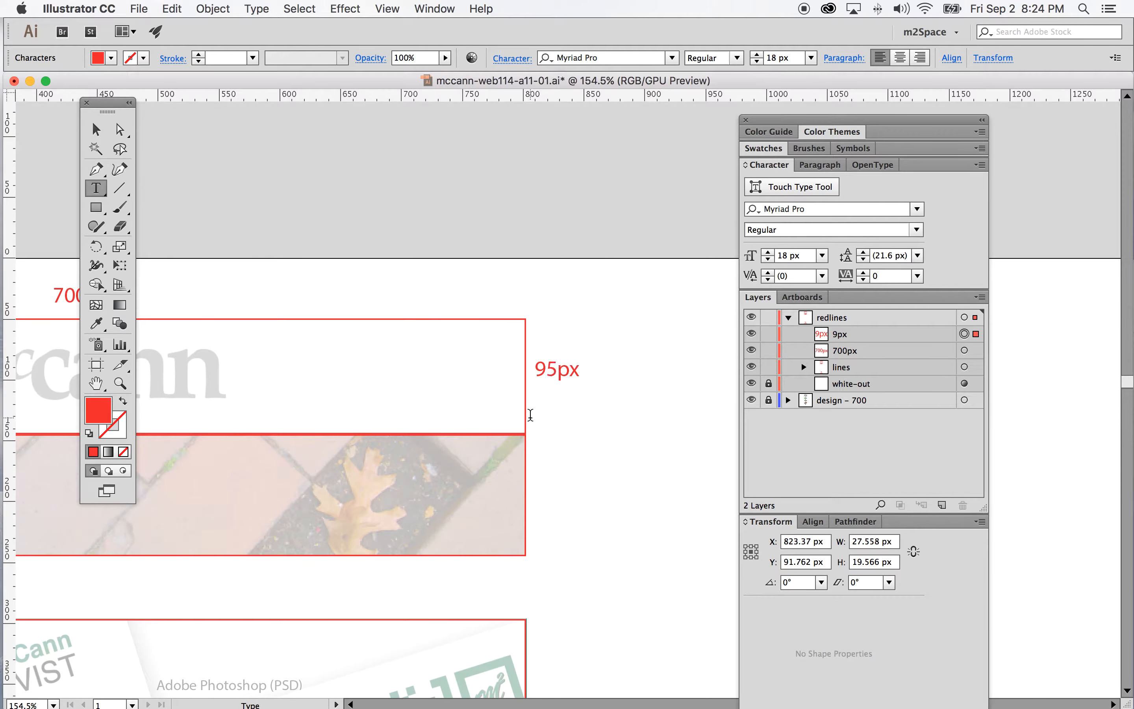
Rotate the 95px label by -90° so it reads vertically
click(97, 130)
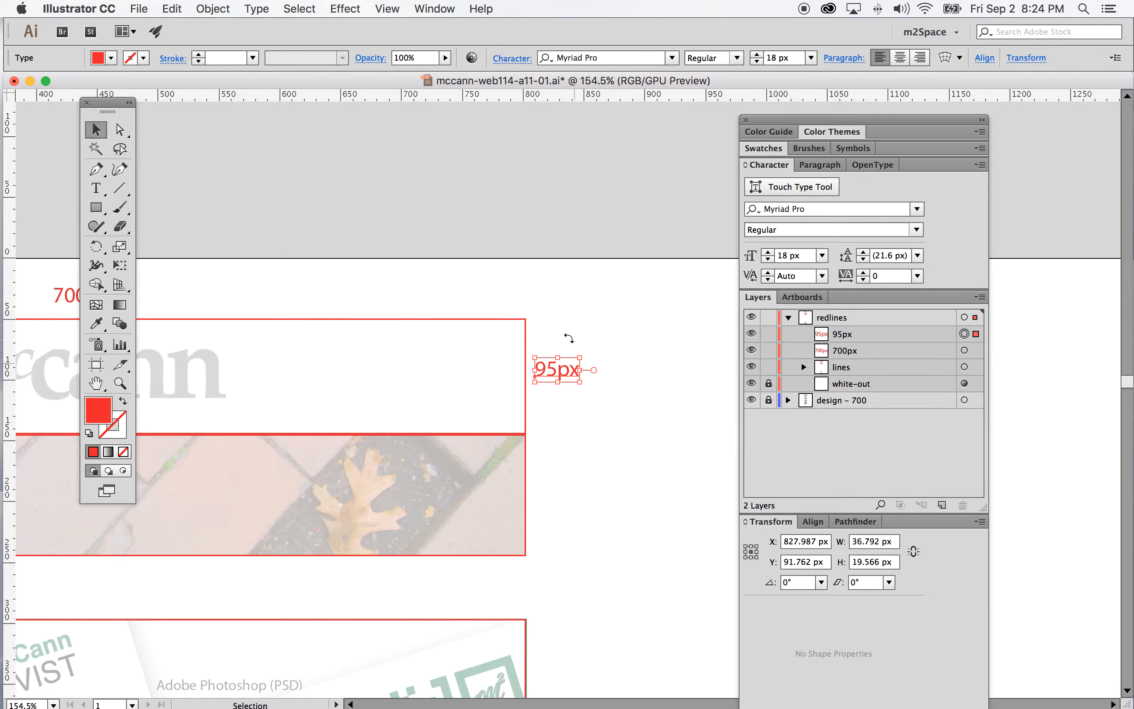
right_click(572, 373)
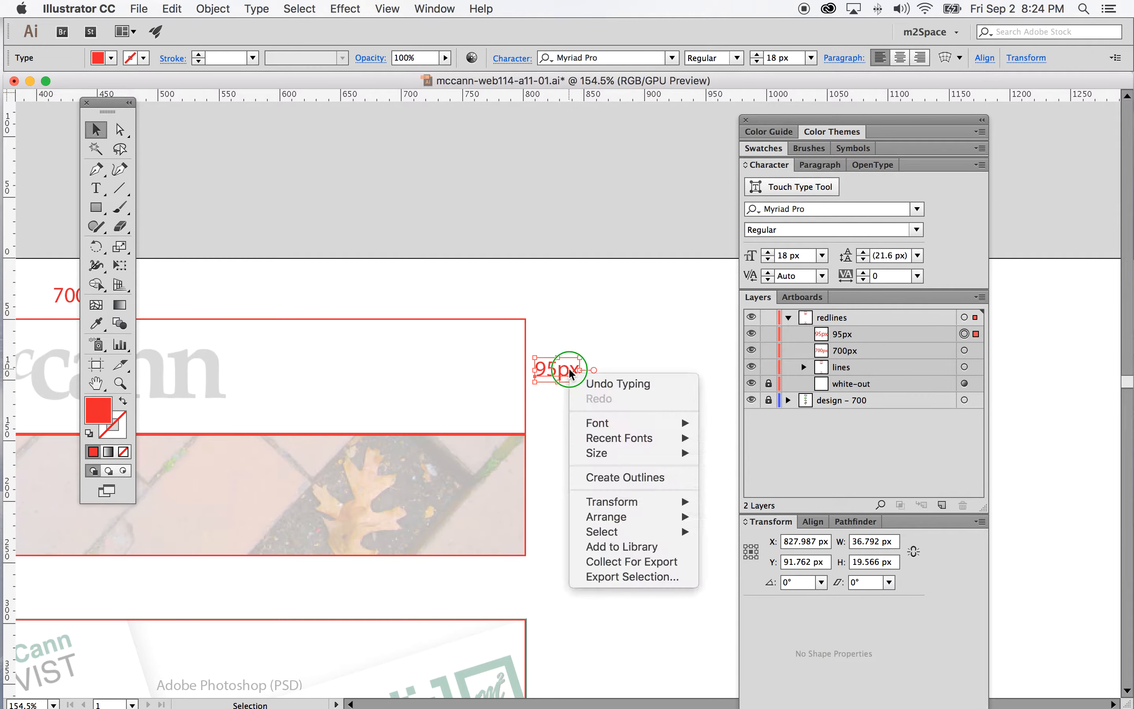
mouse_move(639, 499)
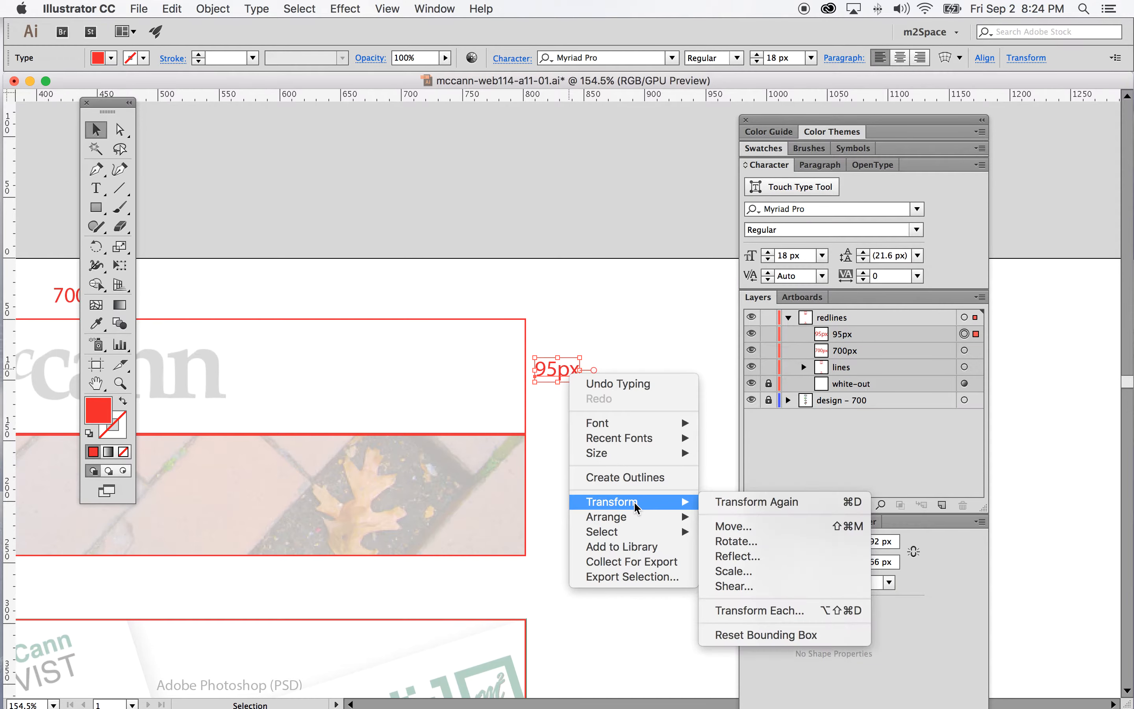
click(736, 541)
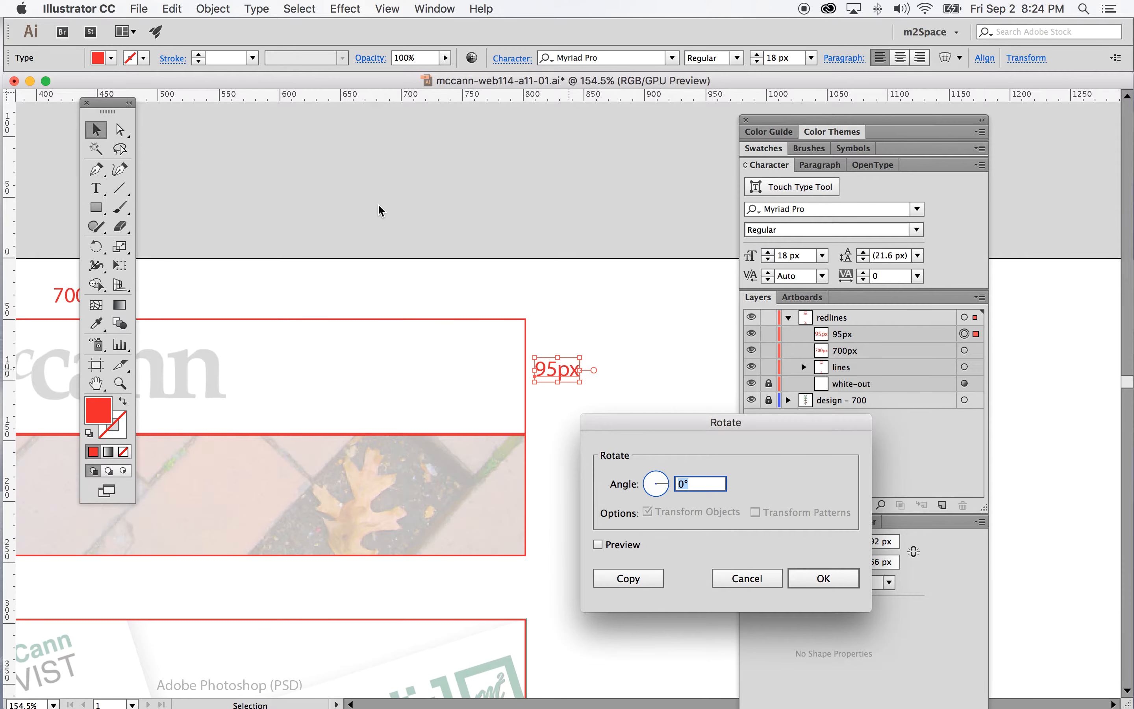
click(598, 544)
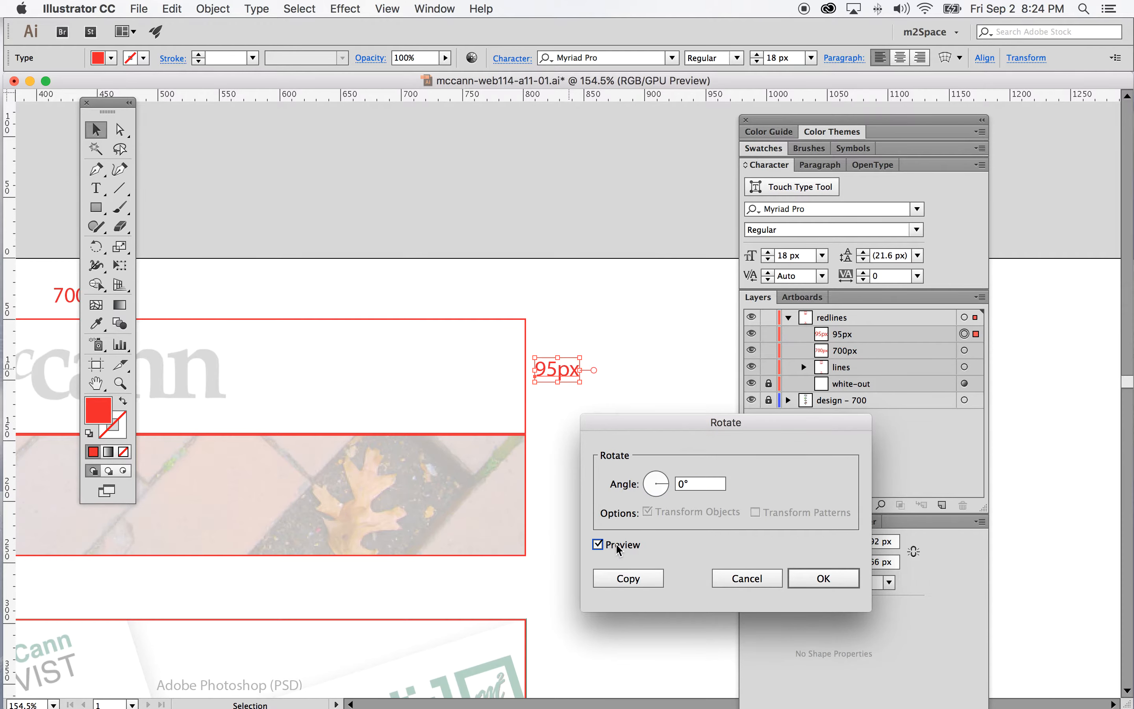
click(684, 487)
text(45)
click(598, 544)
click(598, 544)
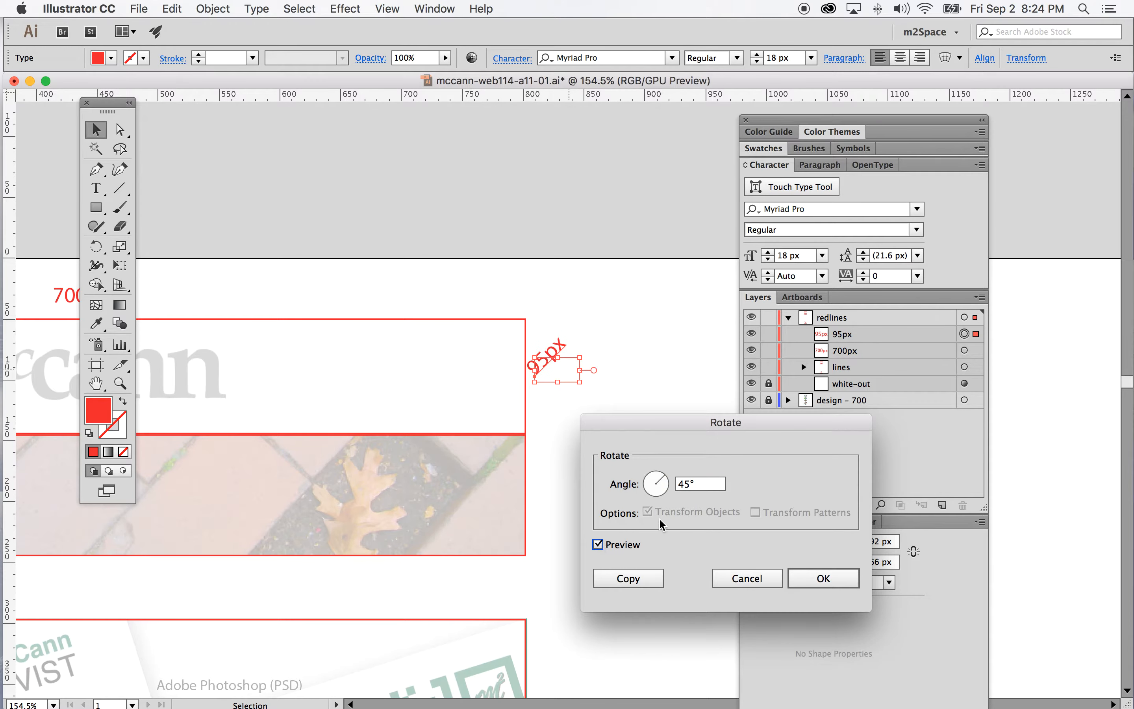
click(678, 485)
text(-90)
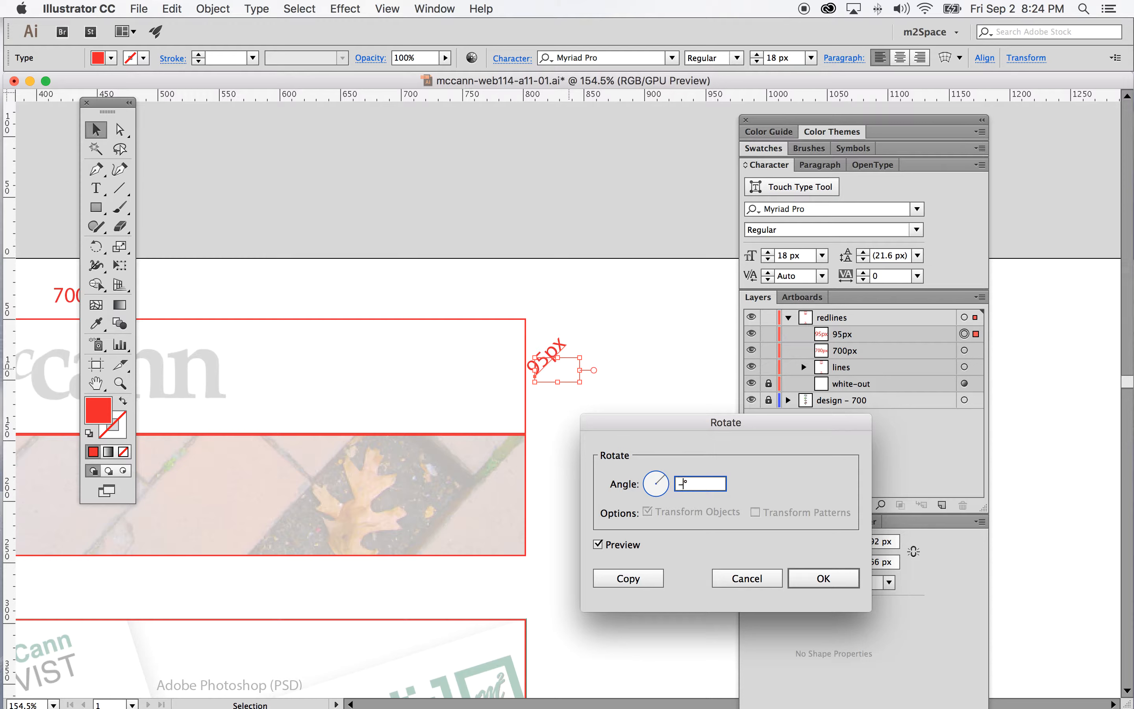
click(598, 546)
click(599, 546)
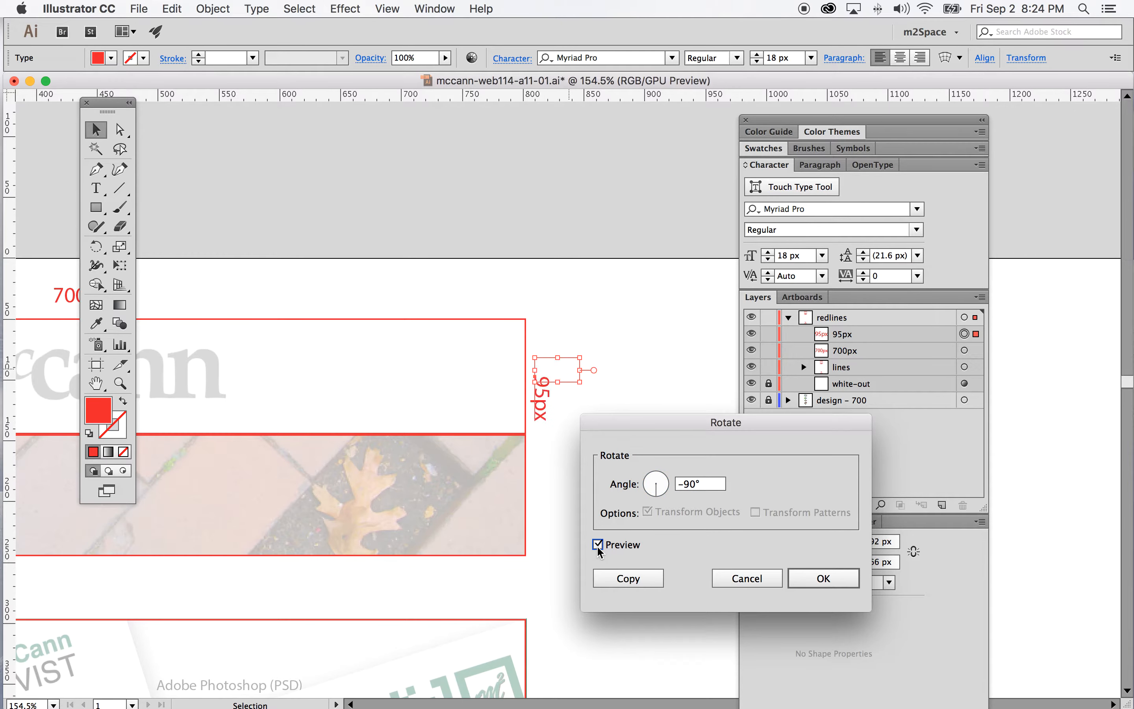
click(823, 578)
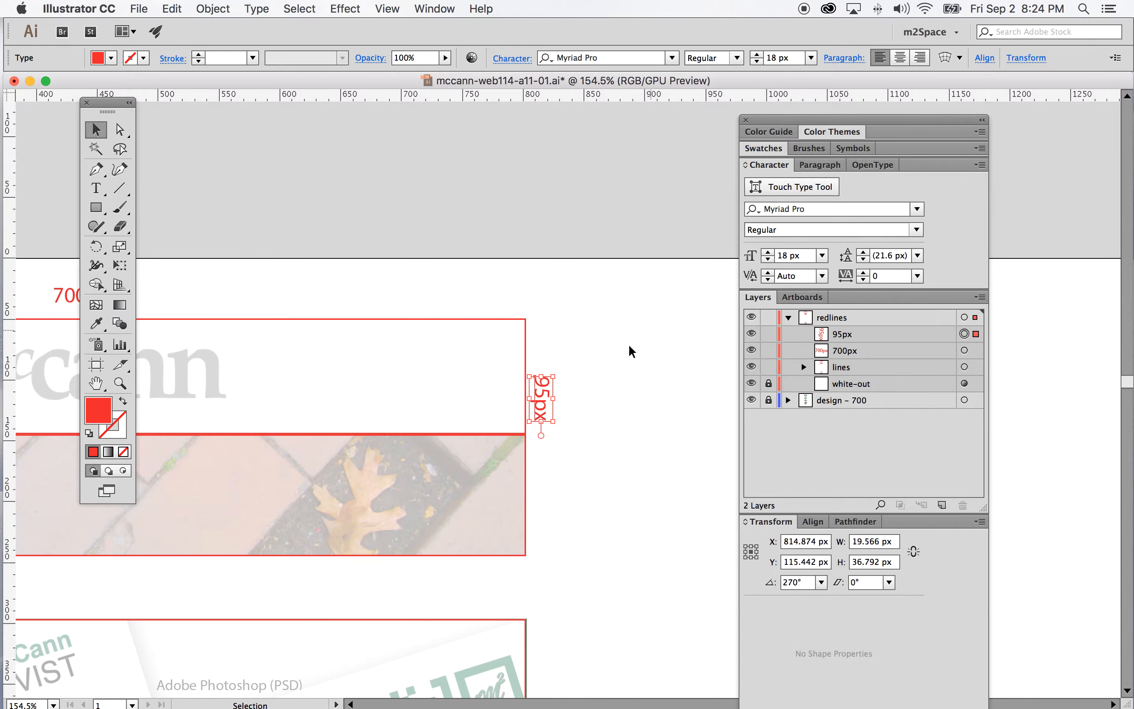
Move the rotated 95px label up so it sits centered beside the header's right edge
drag(548, 406, 548, 377)
scroll(483, 404, left, 5)
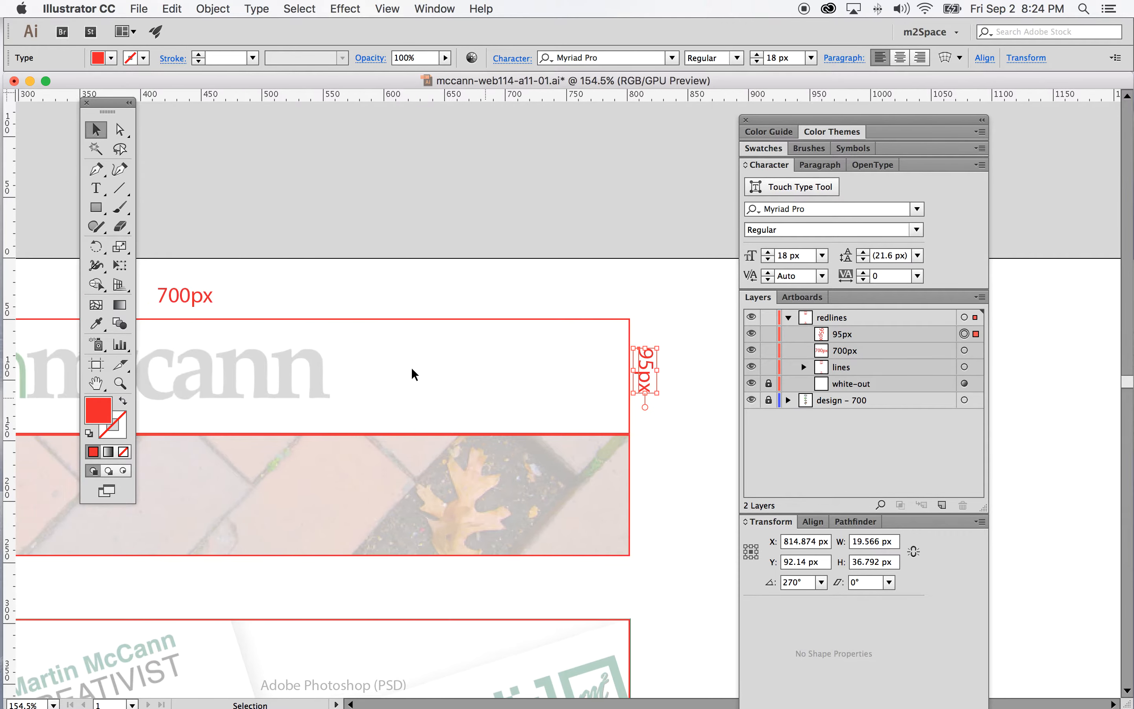
scroll(413, 374, left, 4)
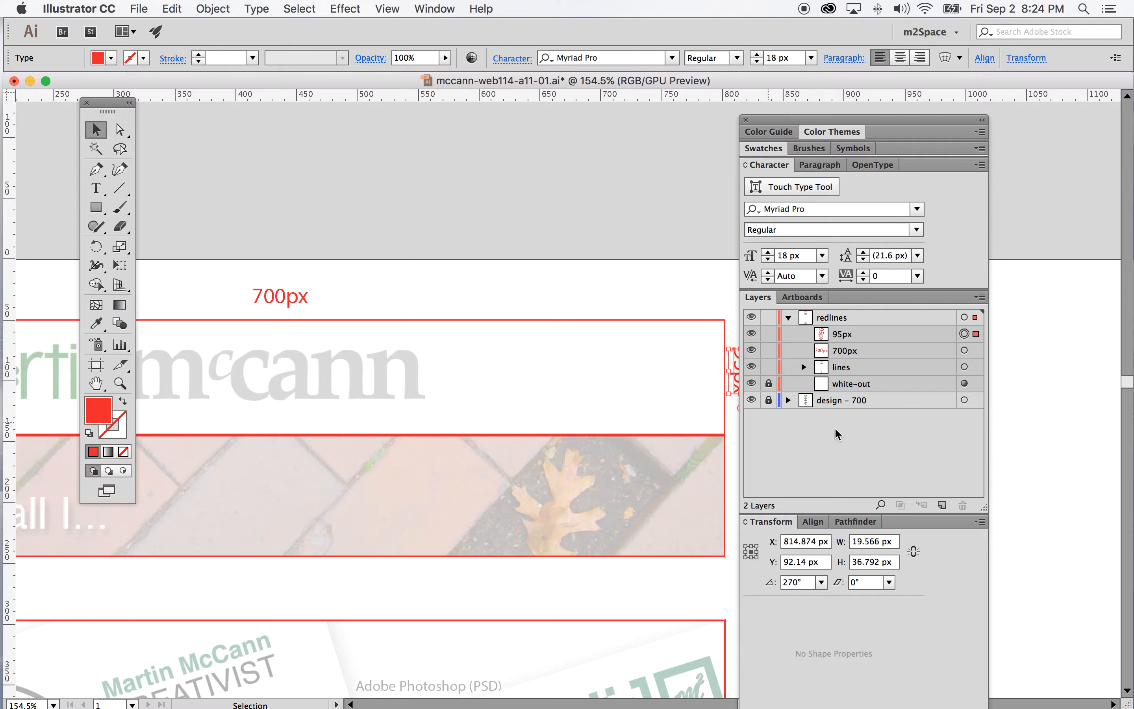
scroll(585, 372, right, 6)
Examine the banner rectangle's size by selecting it inside the lines layer
click(635, 412)
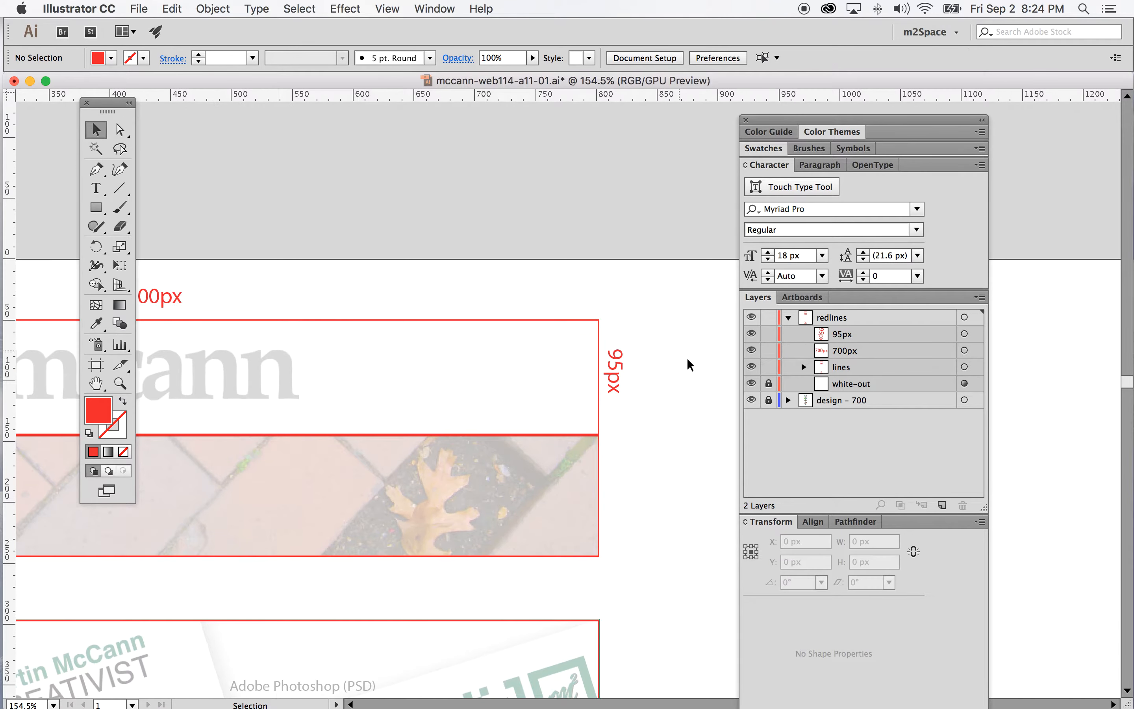
click(771, 165)
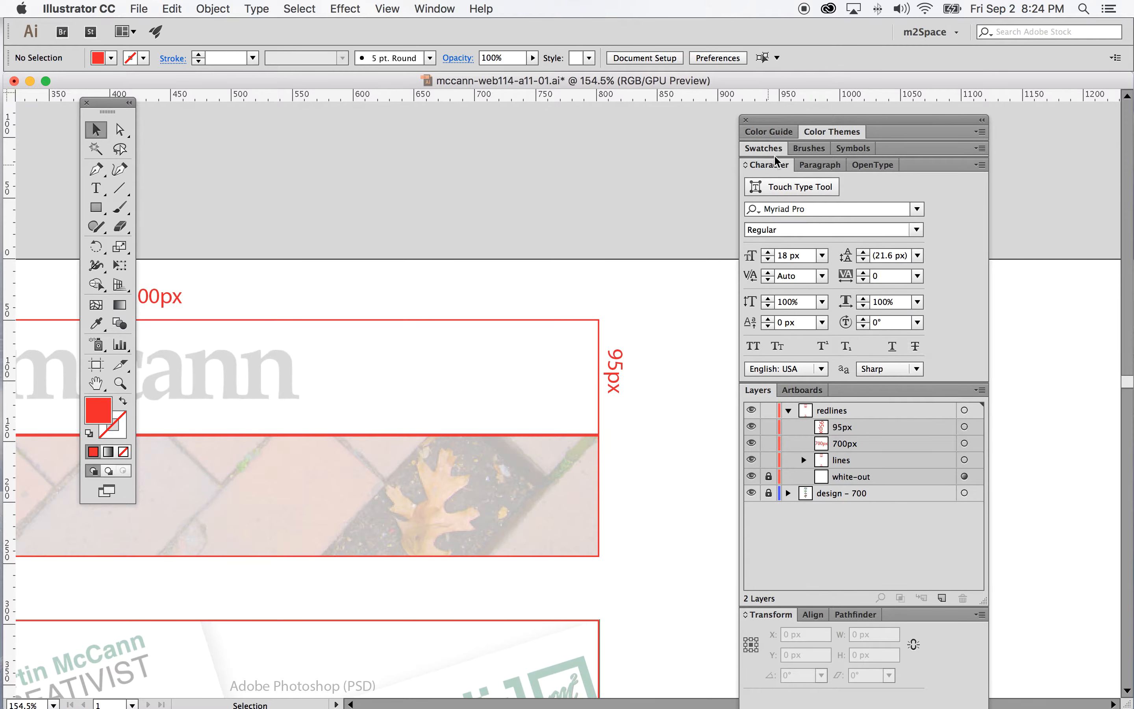
click(771, 165)
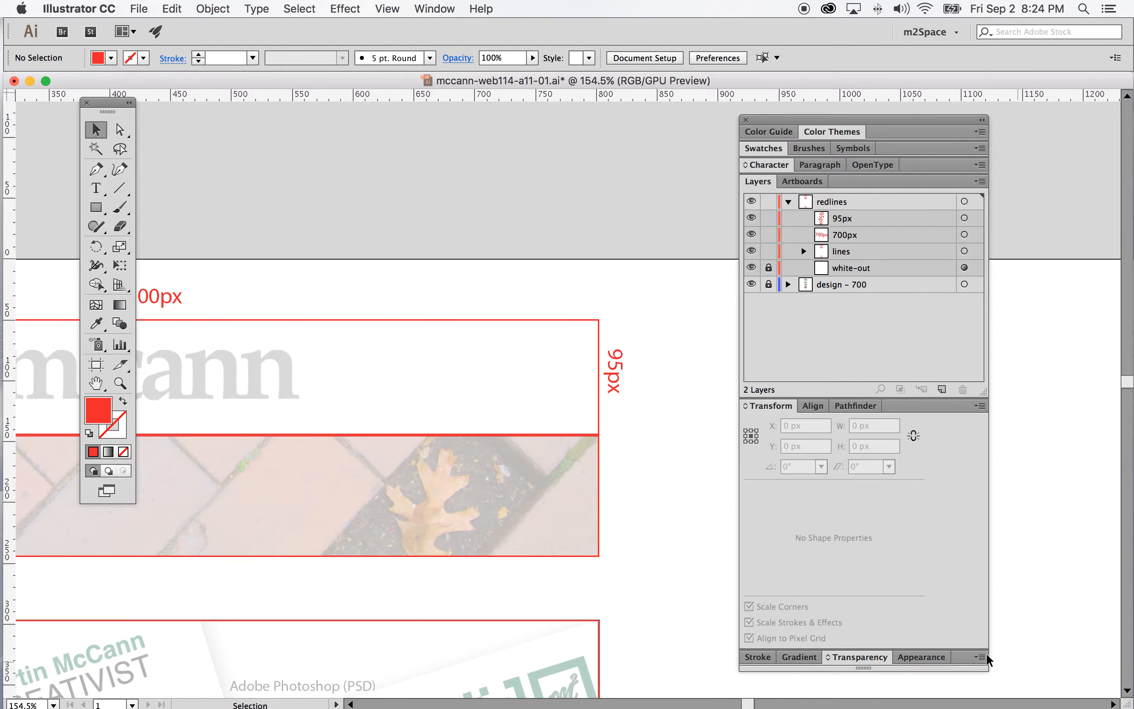
click(759, 406)
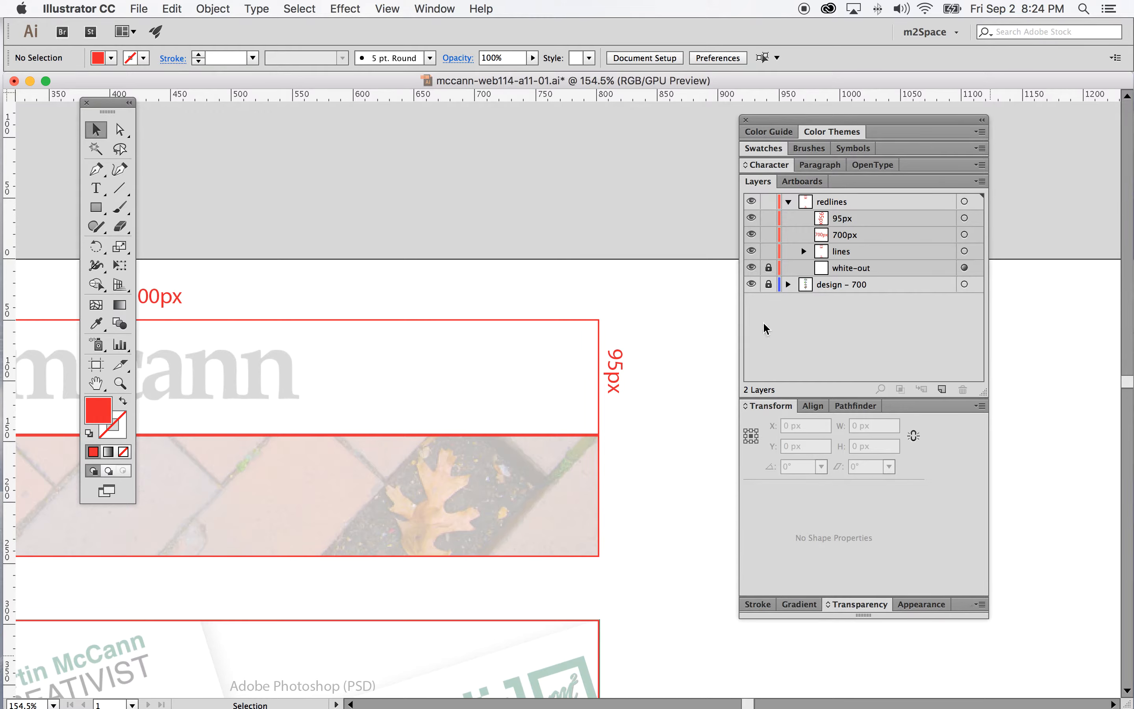
click(804, 252)
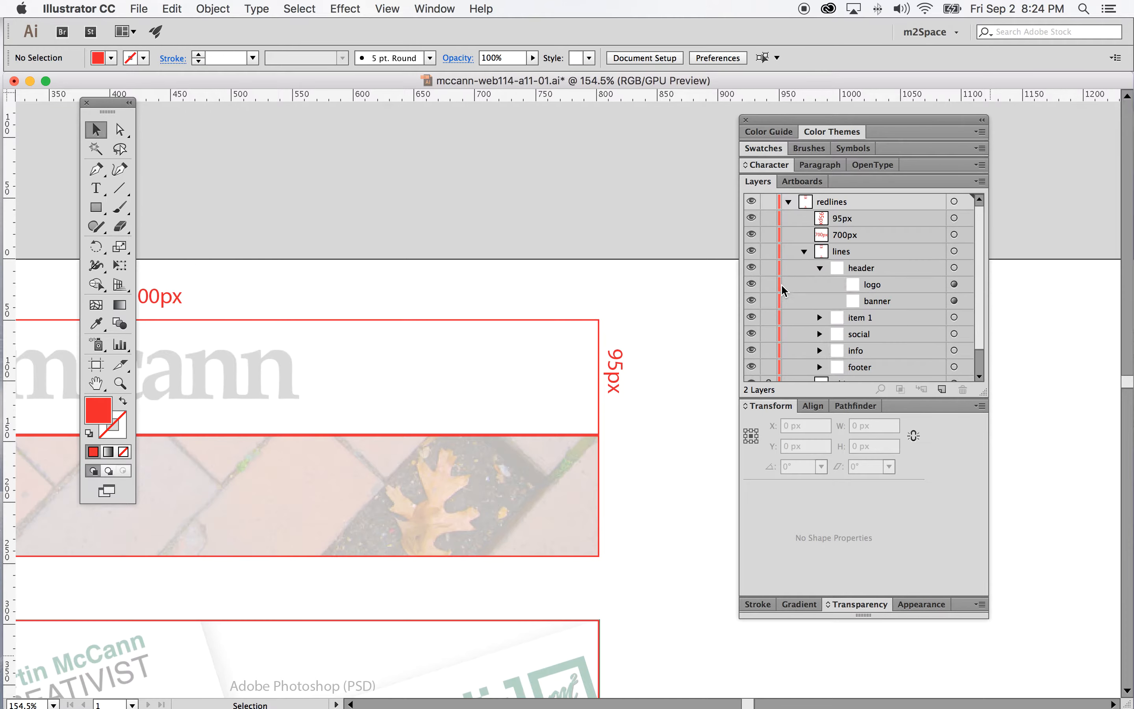
click(954, 300)
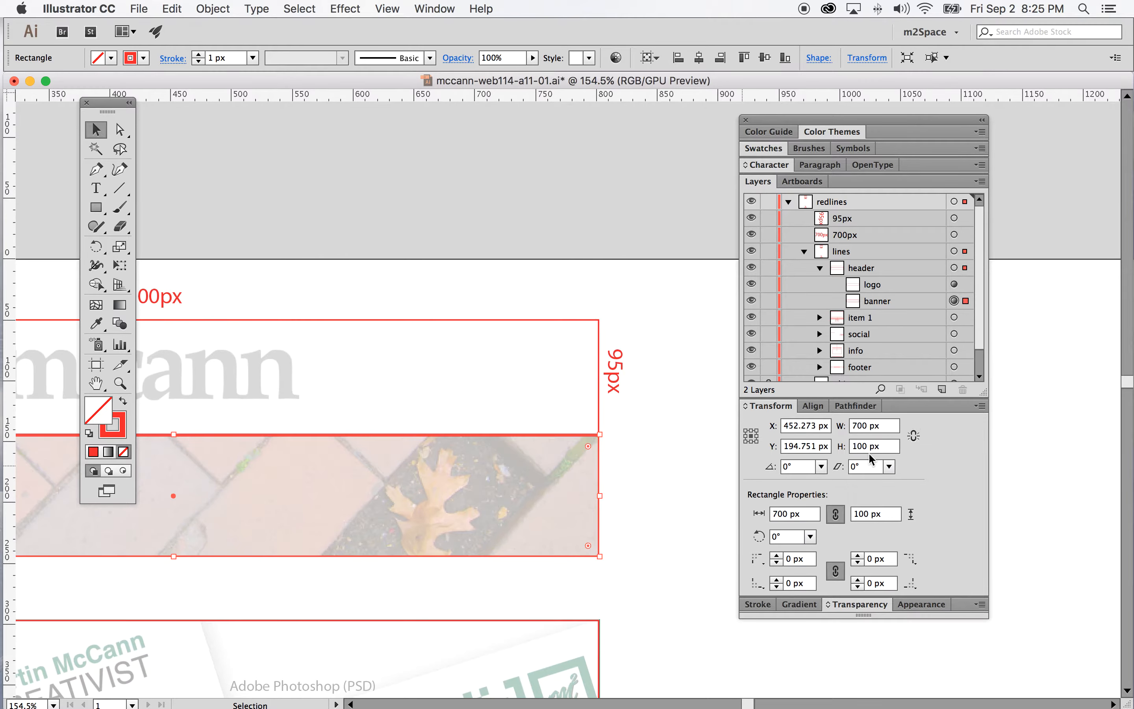
click(692, 311)
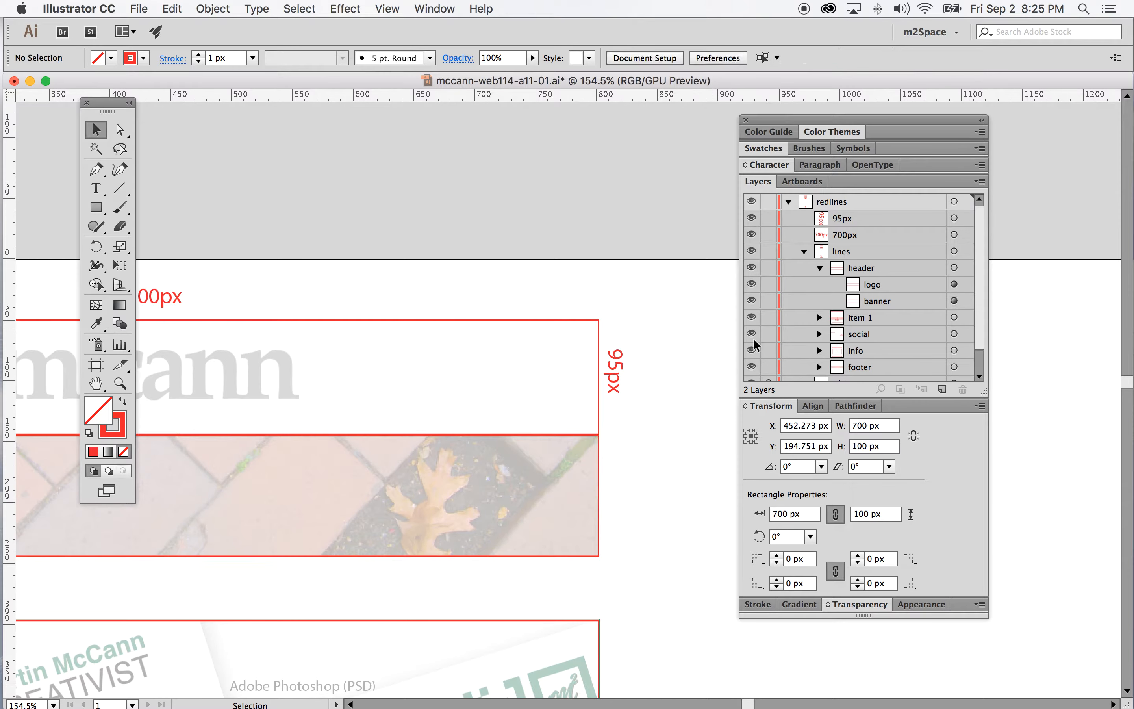
click(804, 252)
Duplicate the 95px label layer and lock the original along with the 700px label
drag(890, 219, 946, 388)
click(963, 218)
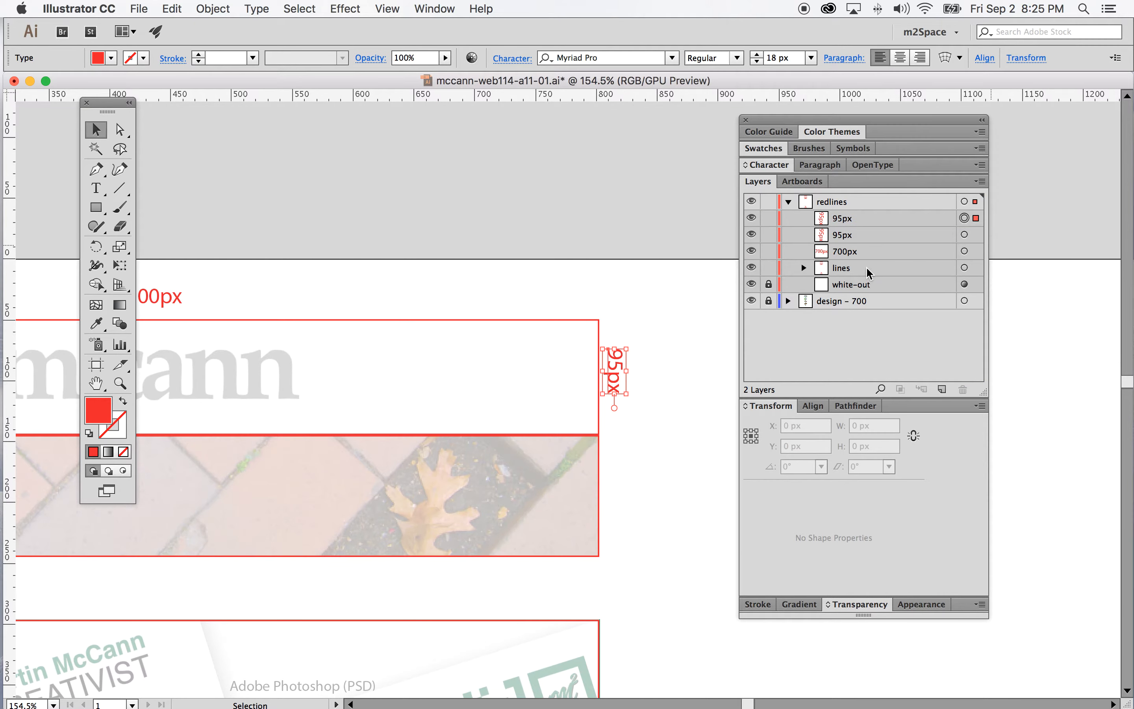
click(761, 234)
click(762, 250)
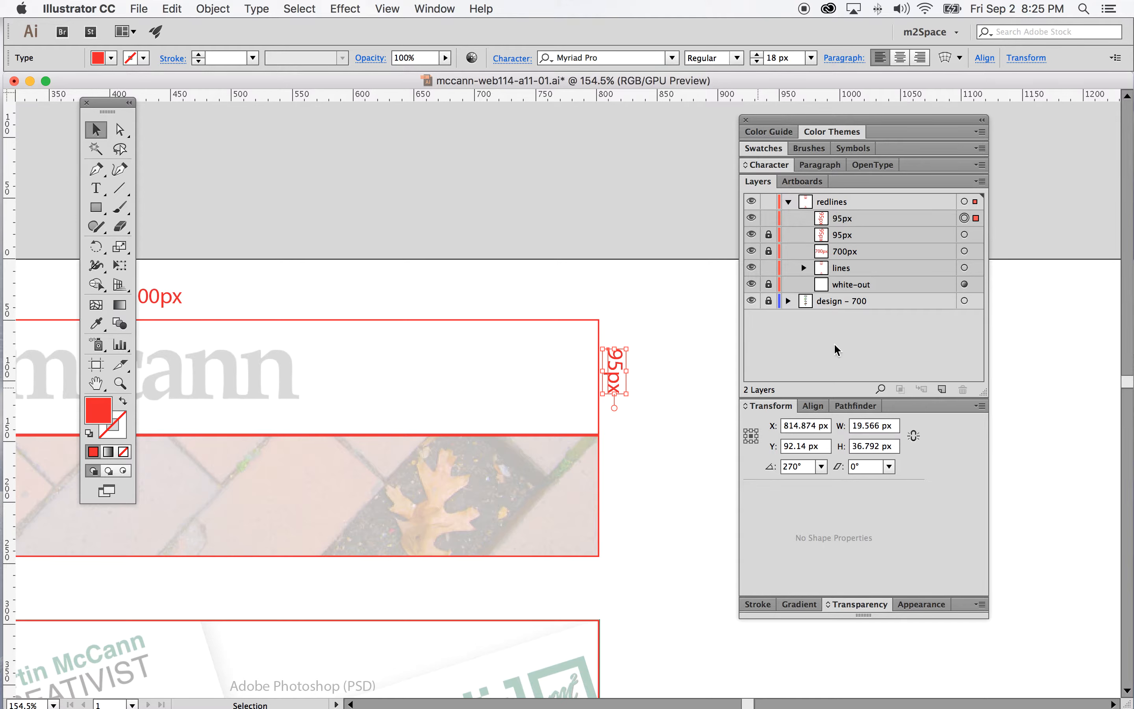
Move the duplicate beside the banner's right edge and change its text to 100px
click(949, 219)
drag(615, 377, 604, 497)
click(96, 189)
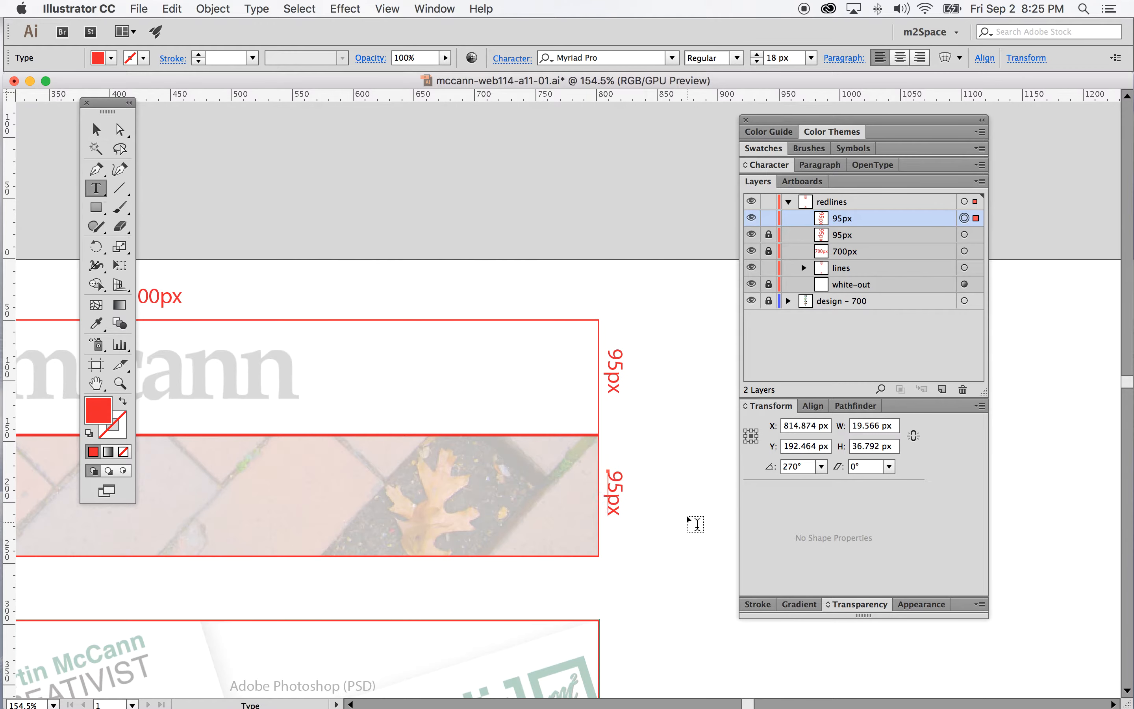
mouse_move(616, 487)
mouse_down()
mouse_move(619, 467)
mouse_move(614, 477)
mouse_up()
text(100)
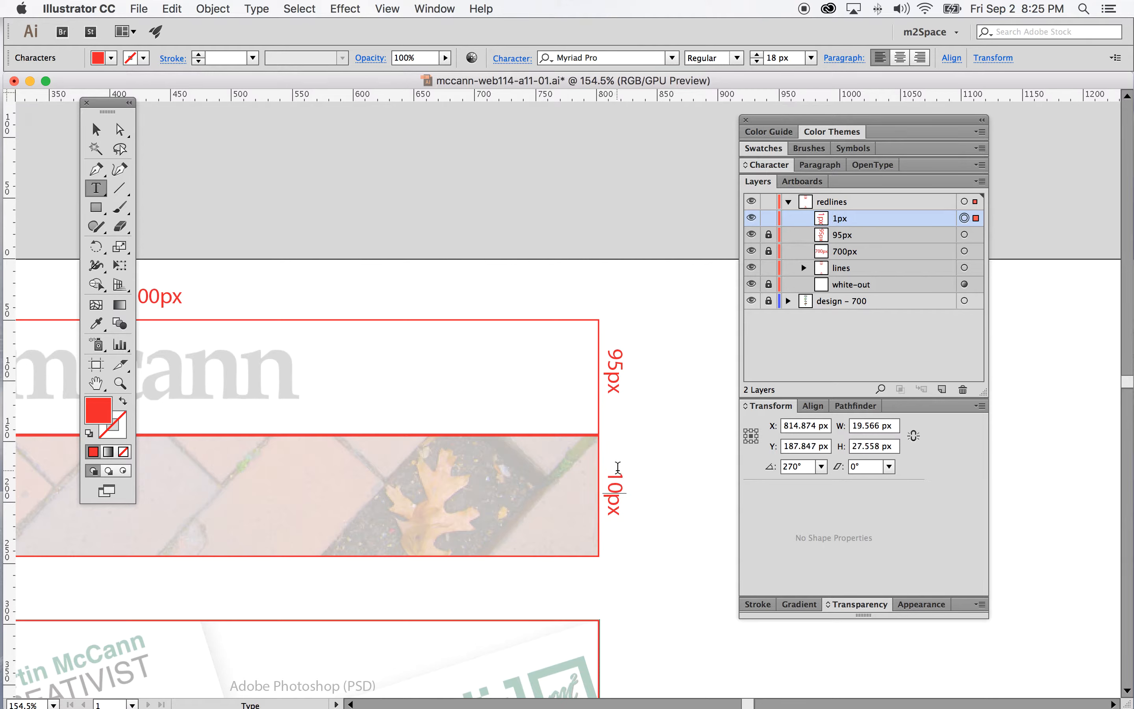
Nudge the 100px label to center it beside the banner
click(96, 130)
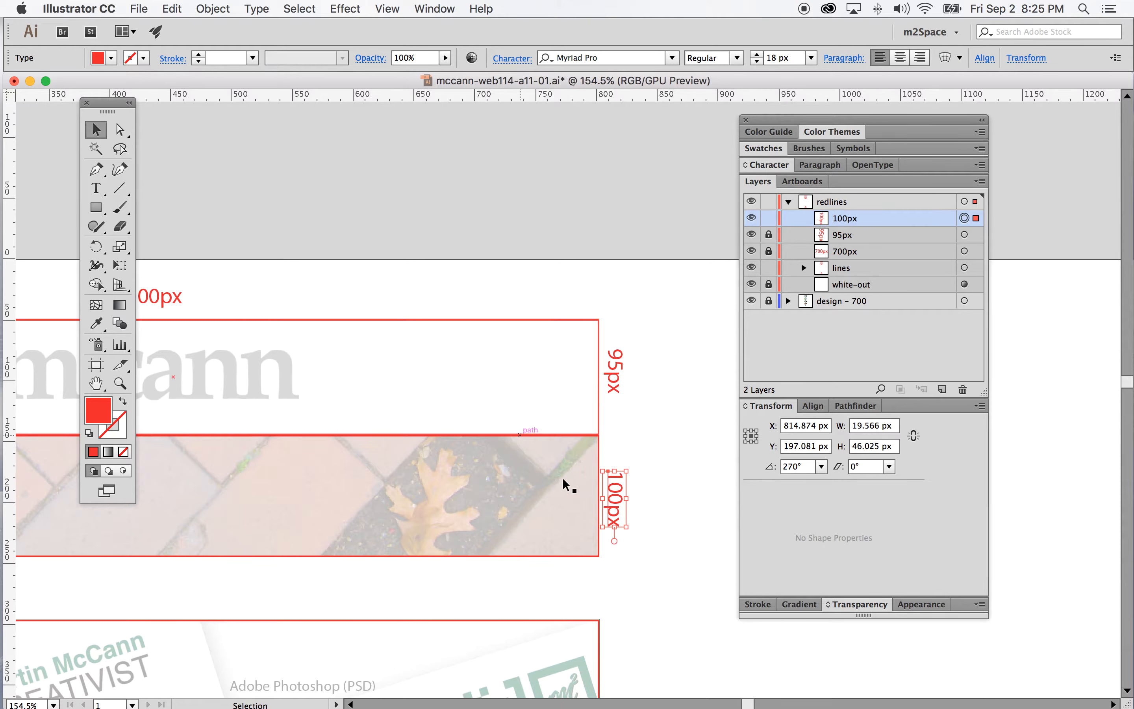
click(623, 491)
drag(614, 495, 614, 485)
scroll(571, 564, left, 3)
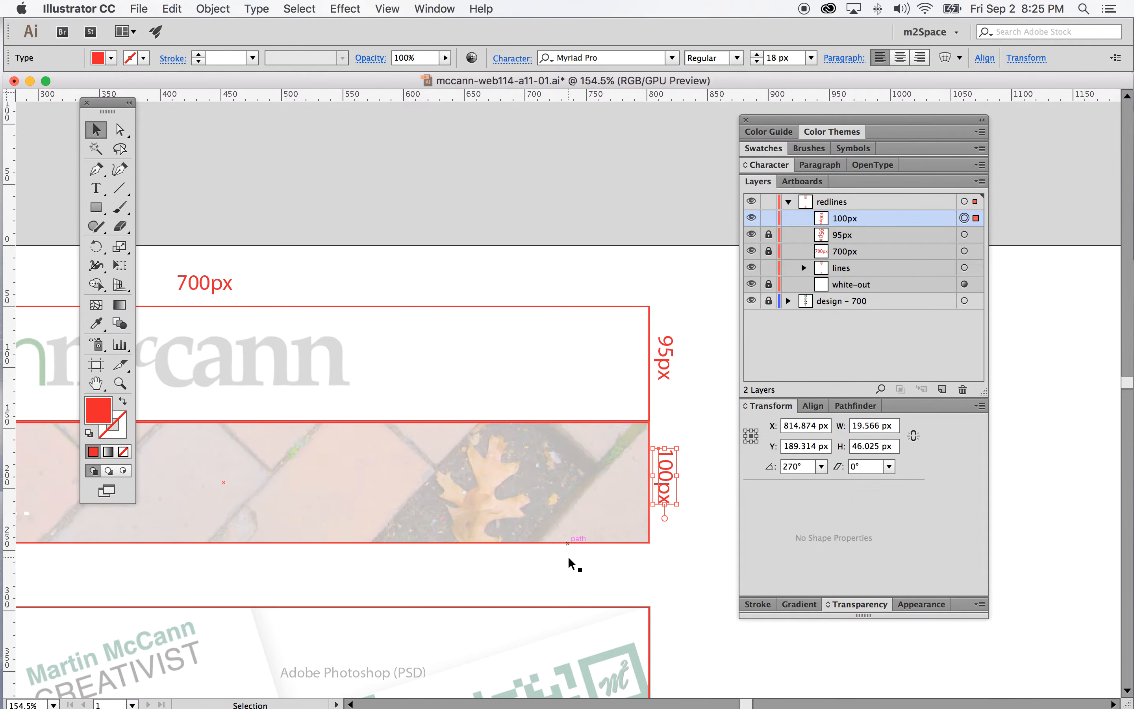
scroll(567, 539, down, 5)
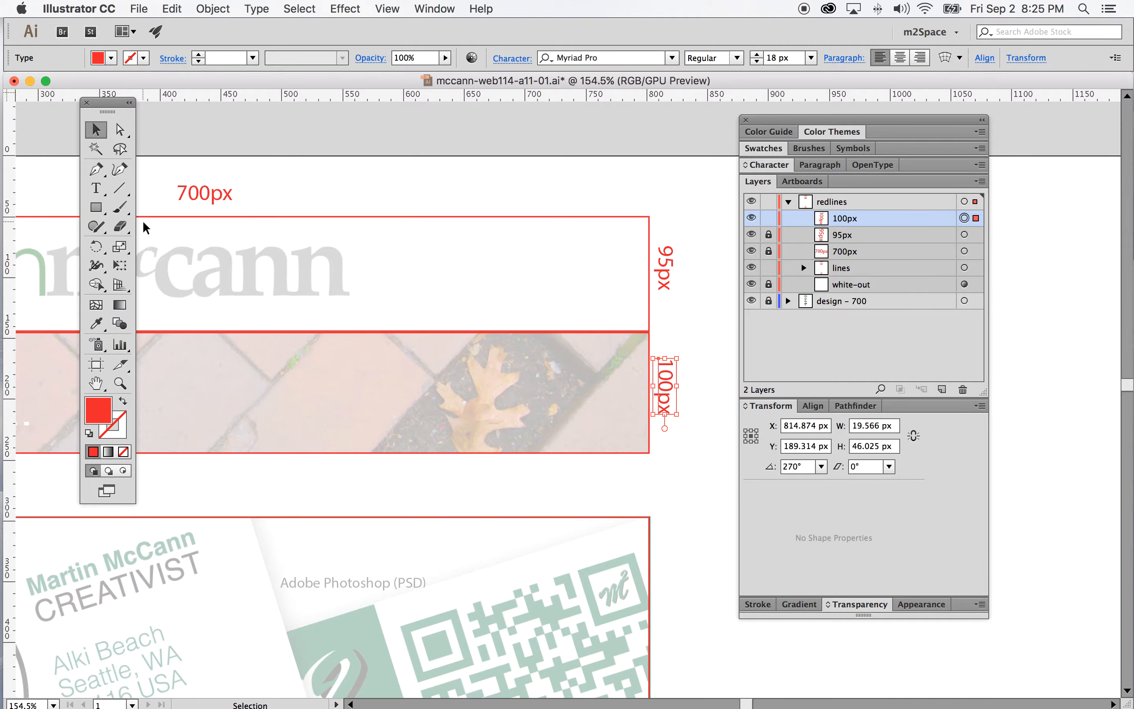
click(851, 202)
click(96, 207)
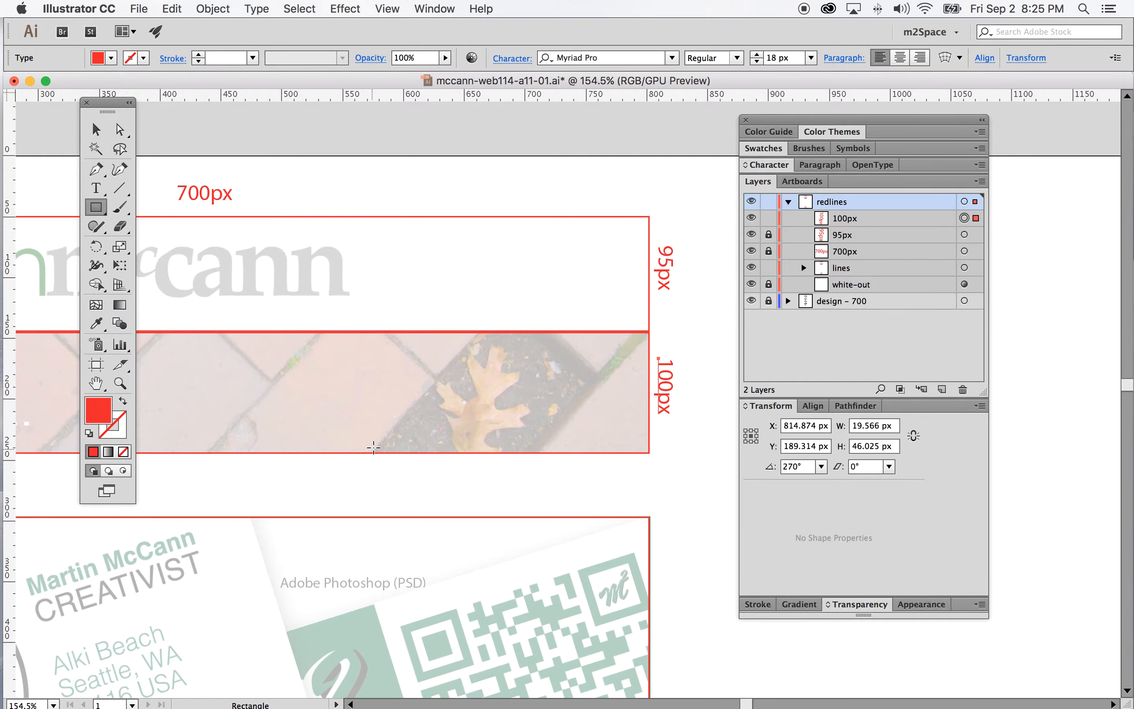
click(111, 58)
drag(376, 452, 438, 514)
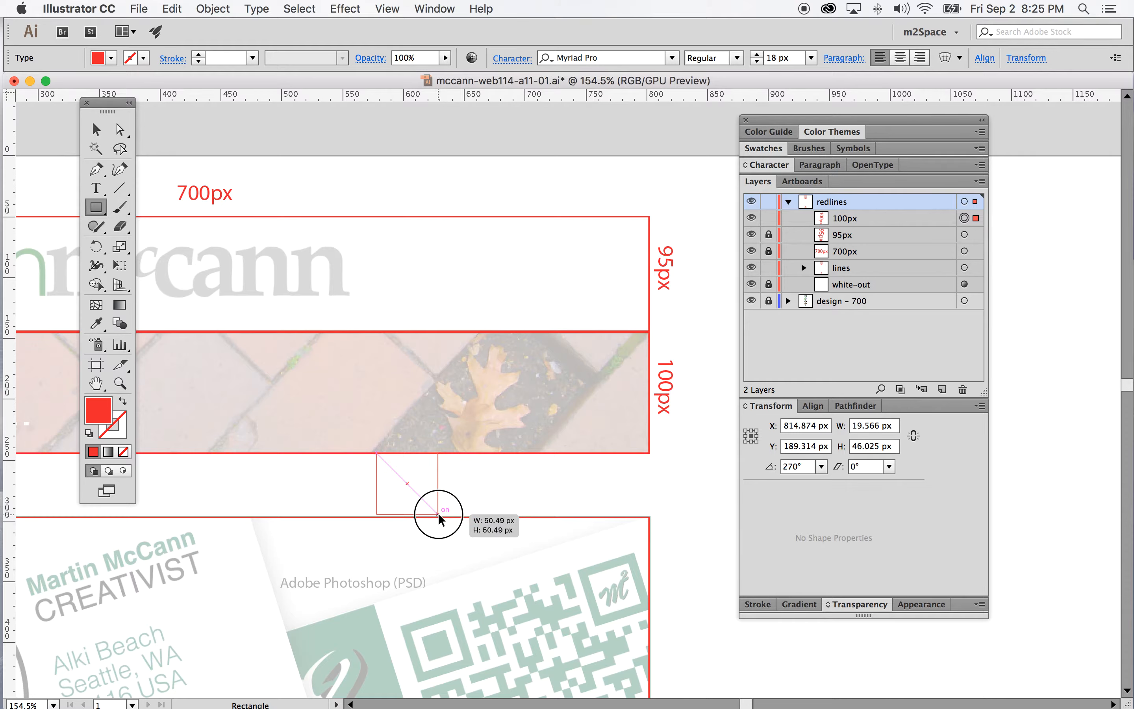
drag(438, 514, 438, 514)
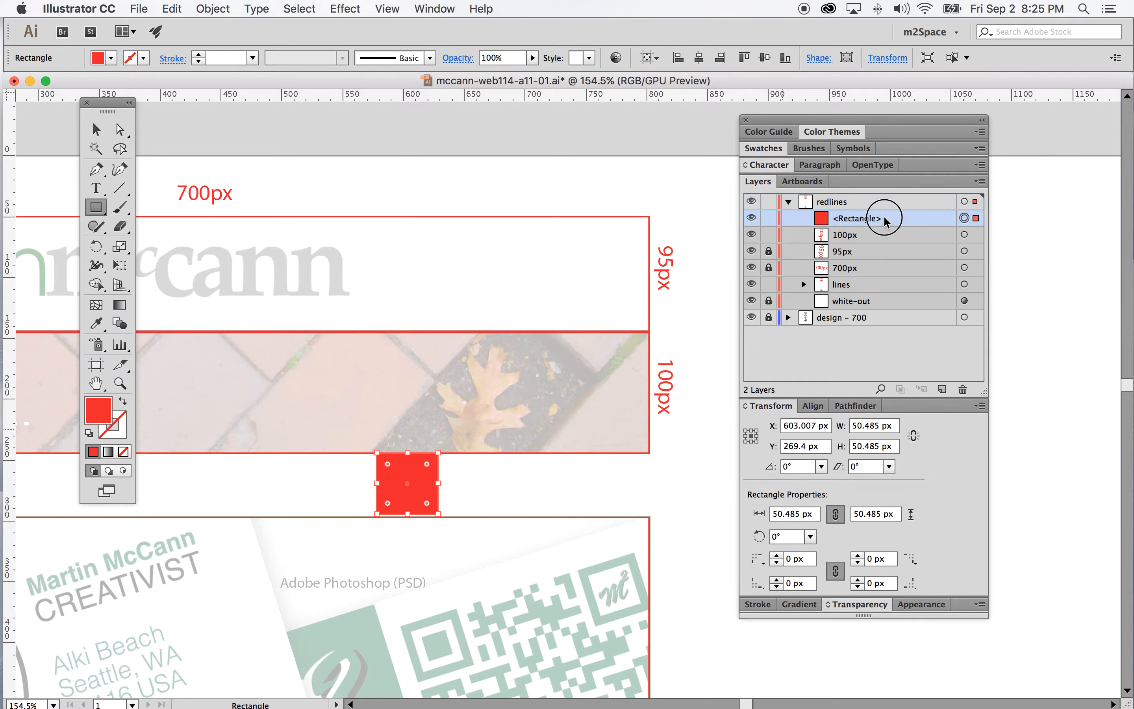
click(963, 390)
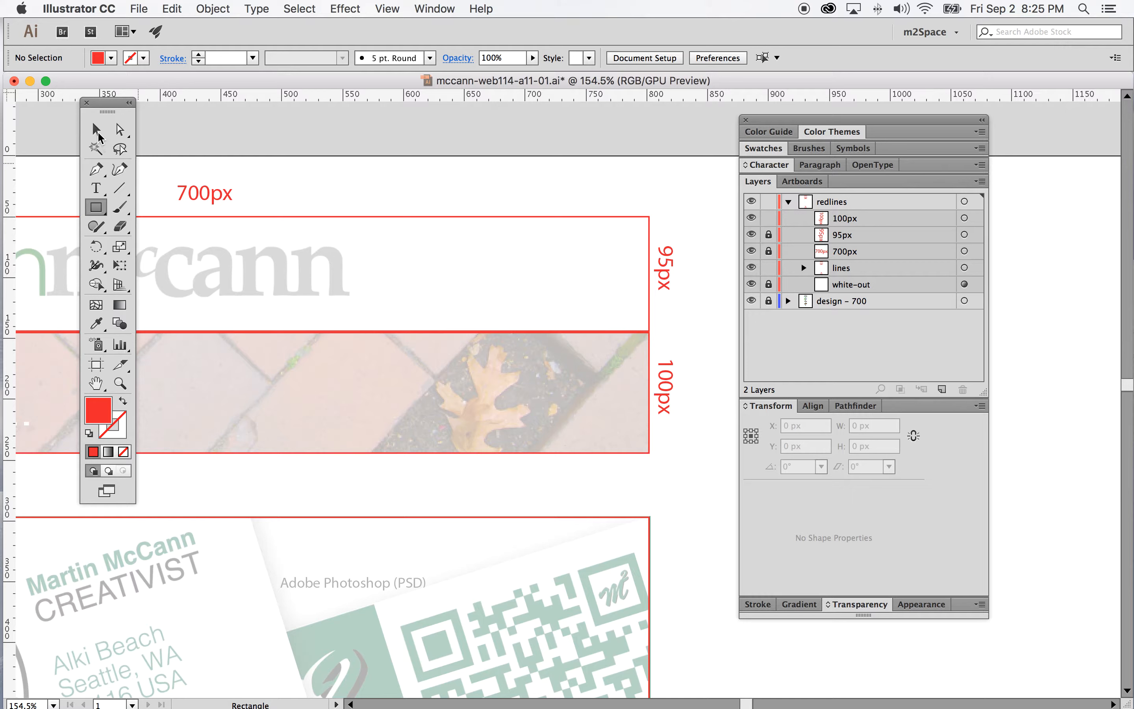
Duplicate the 100px label, lock the original, and move the copy beside the gap below the banner
drag(889, 224, 942, 389)
click(768, 234)
click(964, 218)
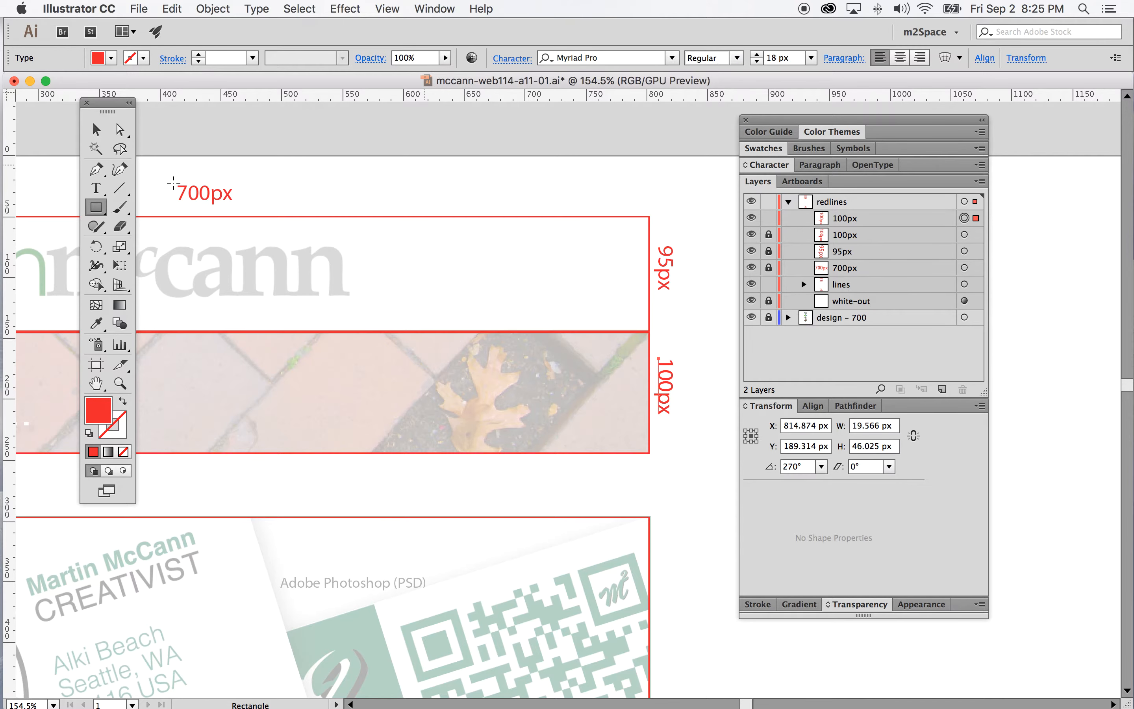
click(96, 129)
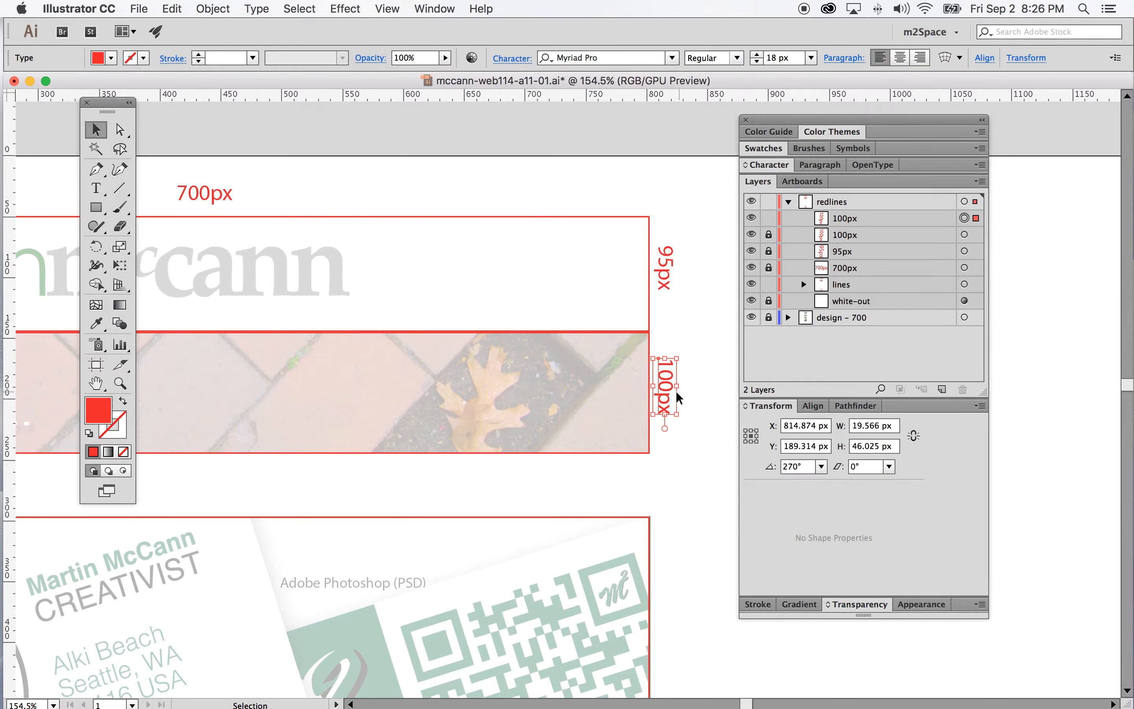
drag(678, 398, 662, 483)
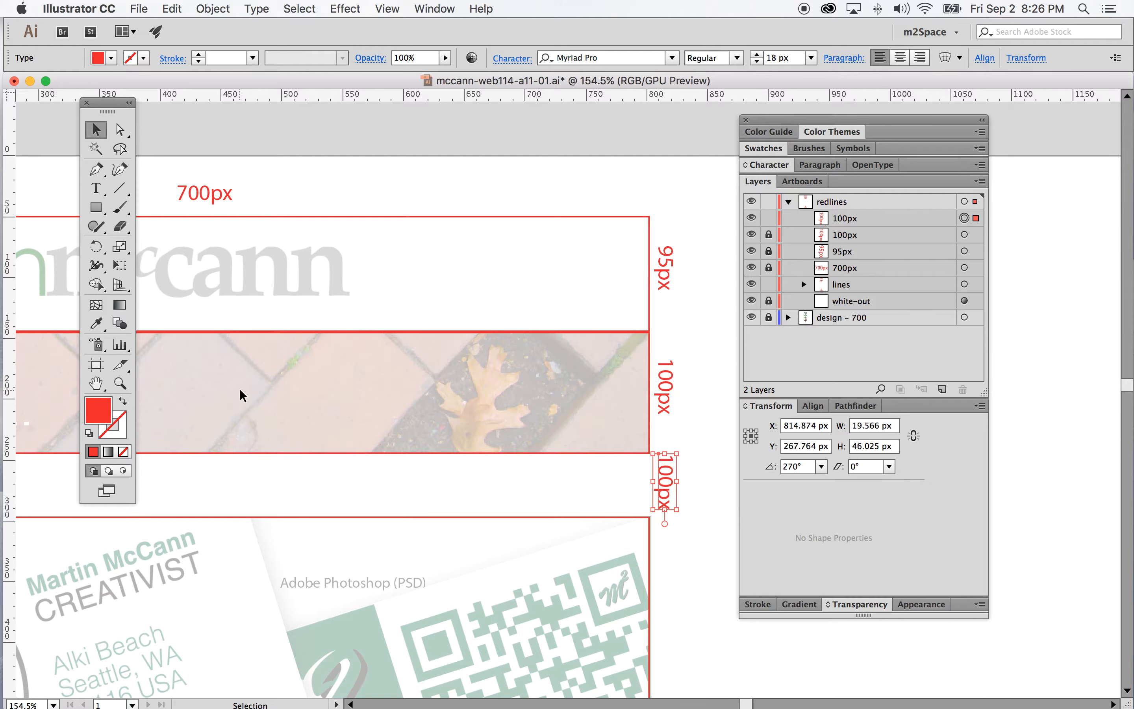
Change the copied label's text to 50px
click(97, 189)
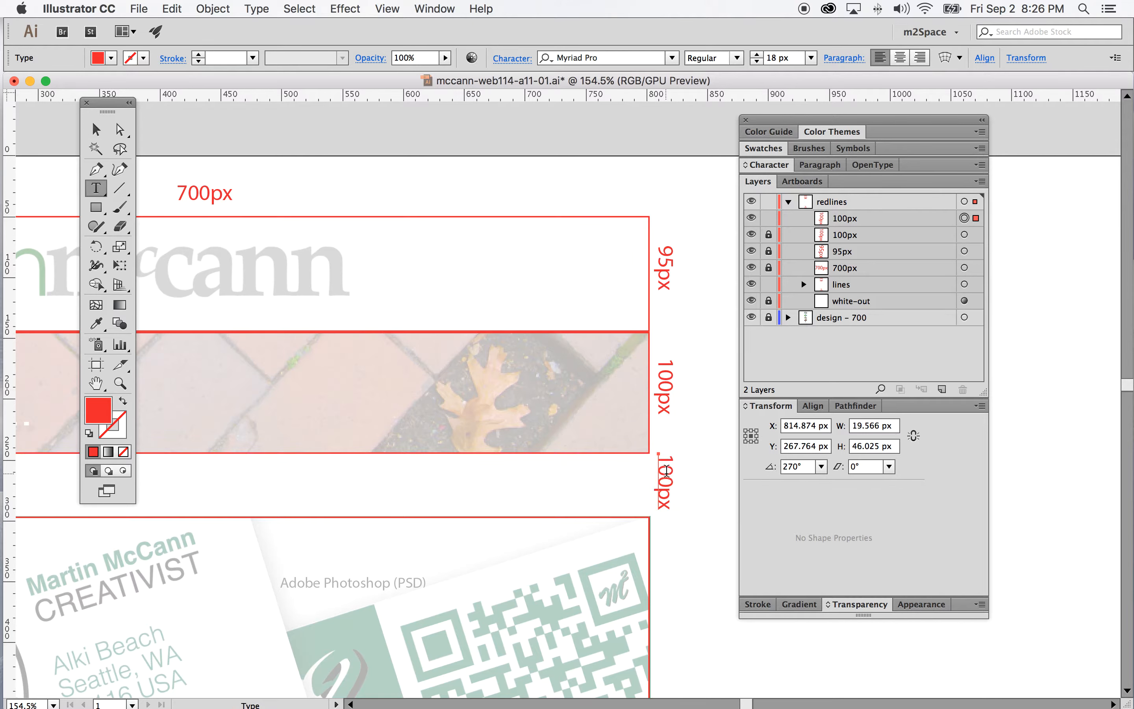
drag(665, 455, 665, 483)
text(50)
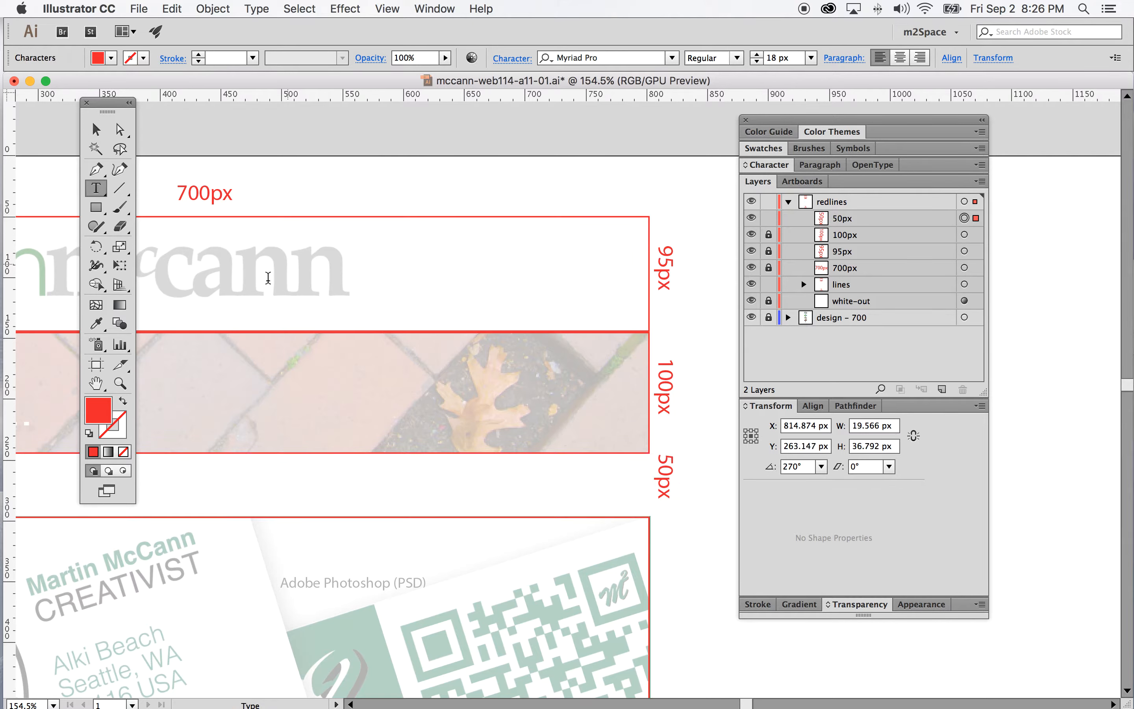
click(96, 130)
click(665, 475)
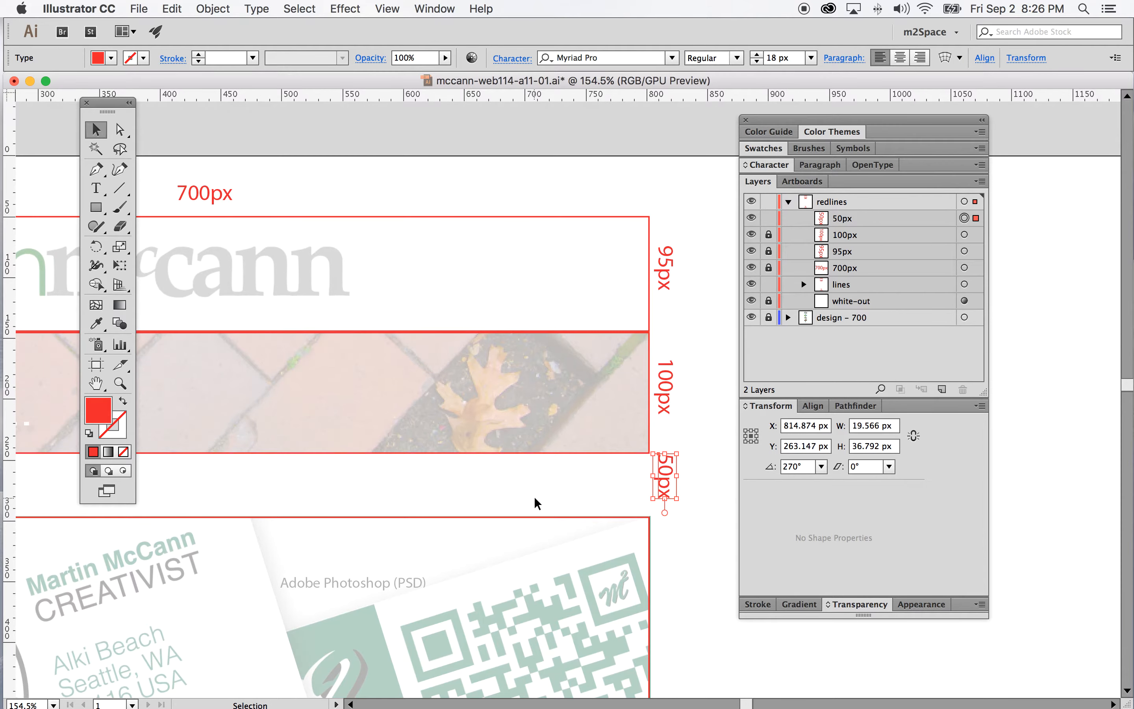
scroll(536, 502, down, 3)
scroll(537, 502, down, 7)
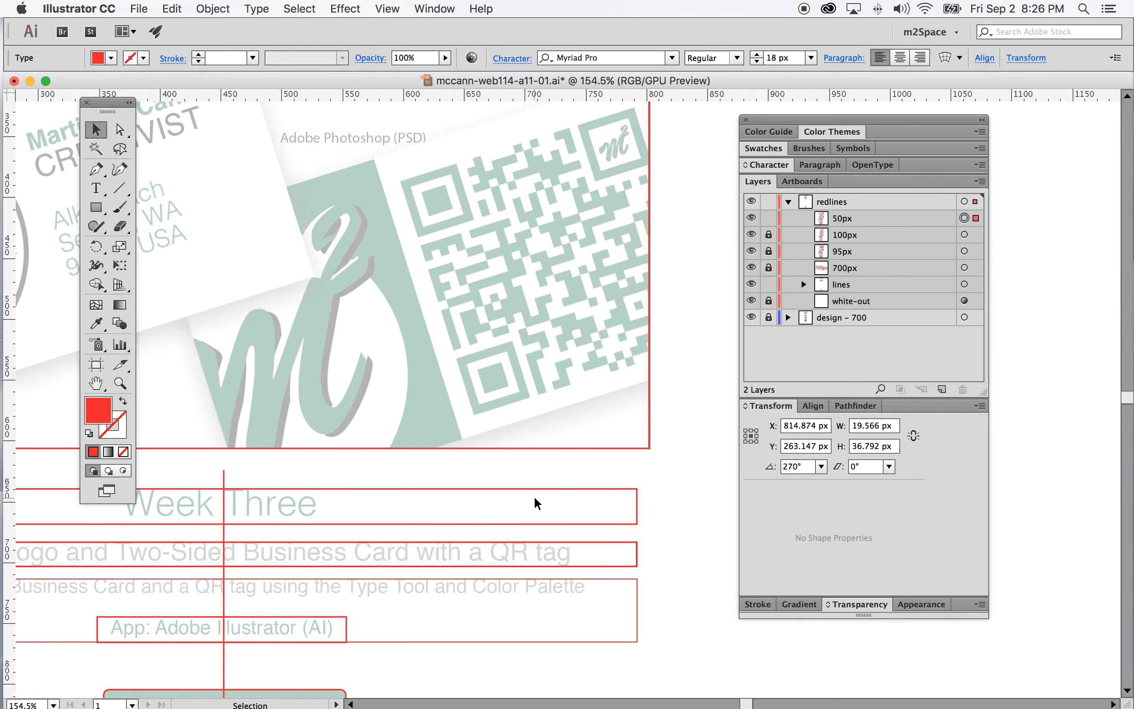
scroll(633, 216, up, 3)
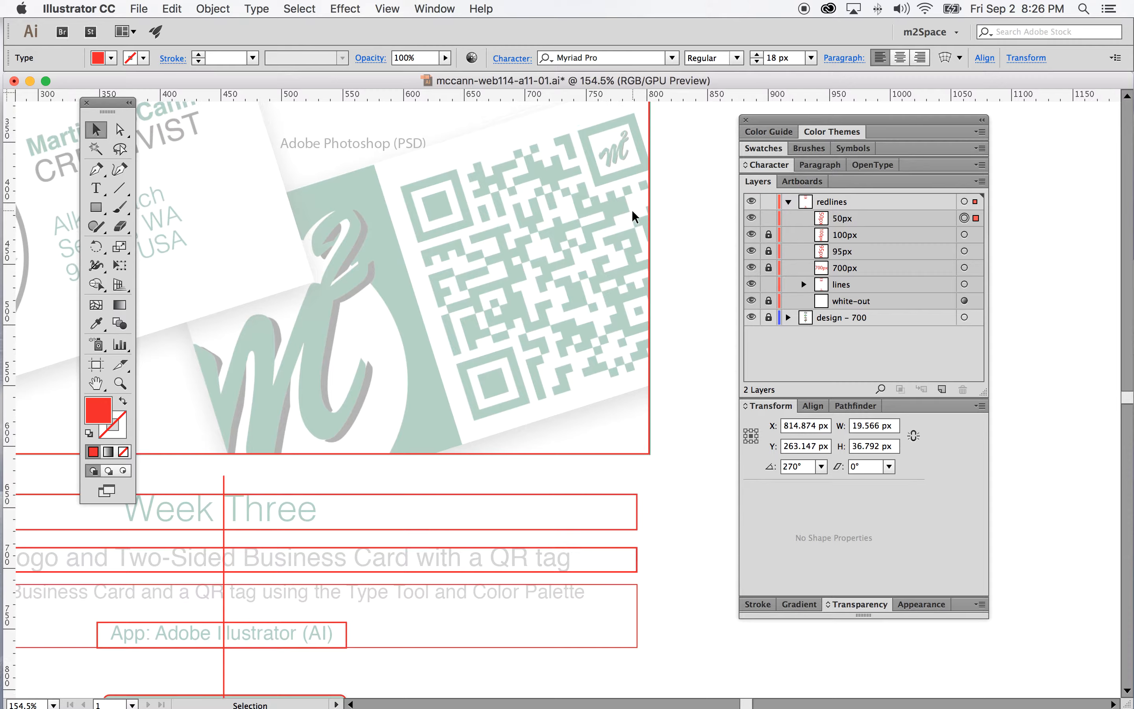
scroll(634, 217, down, 4)
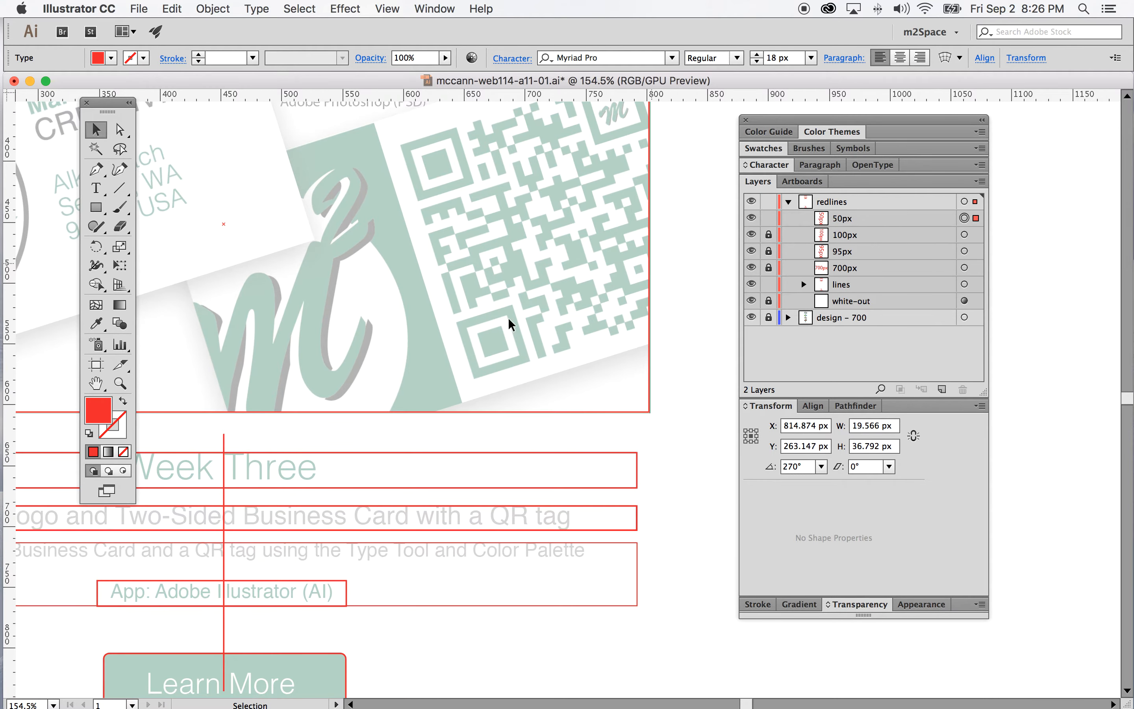
click(97, 207)
drag(504, 411, 525, 448)
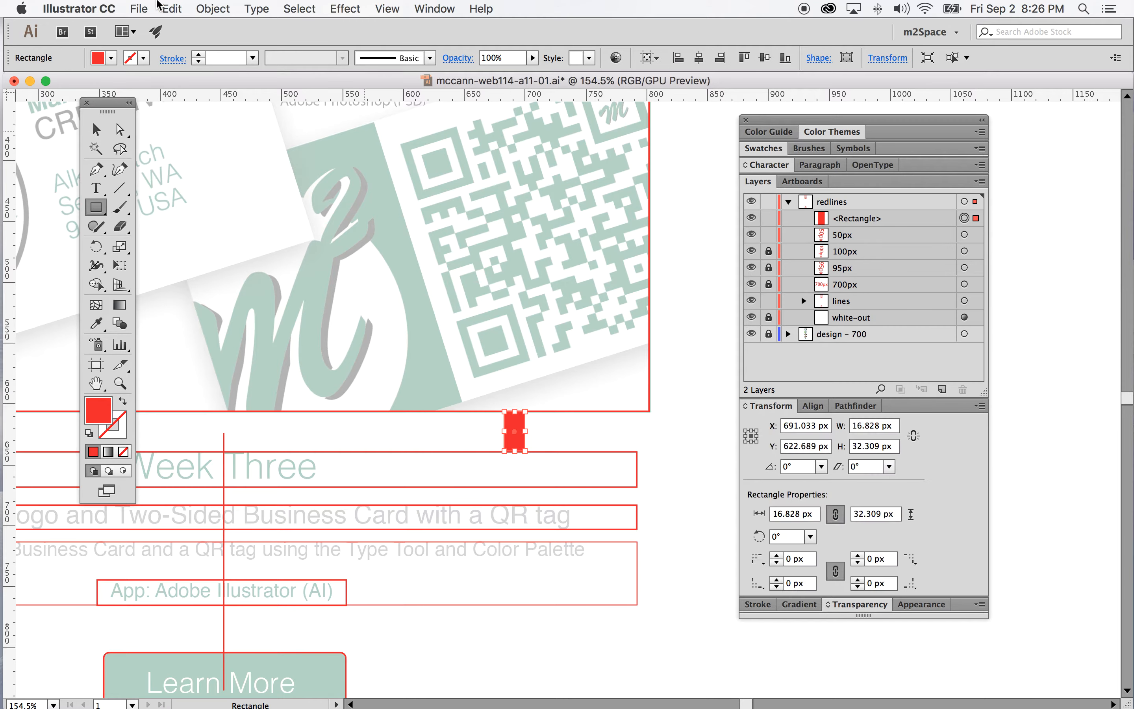
click(165, 5)
click(197, 28)
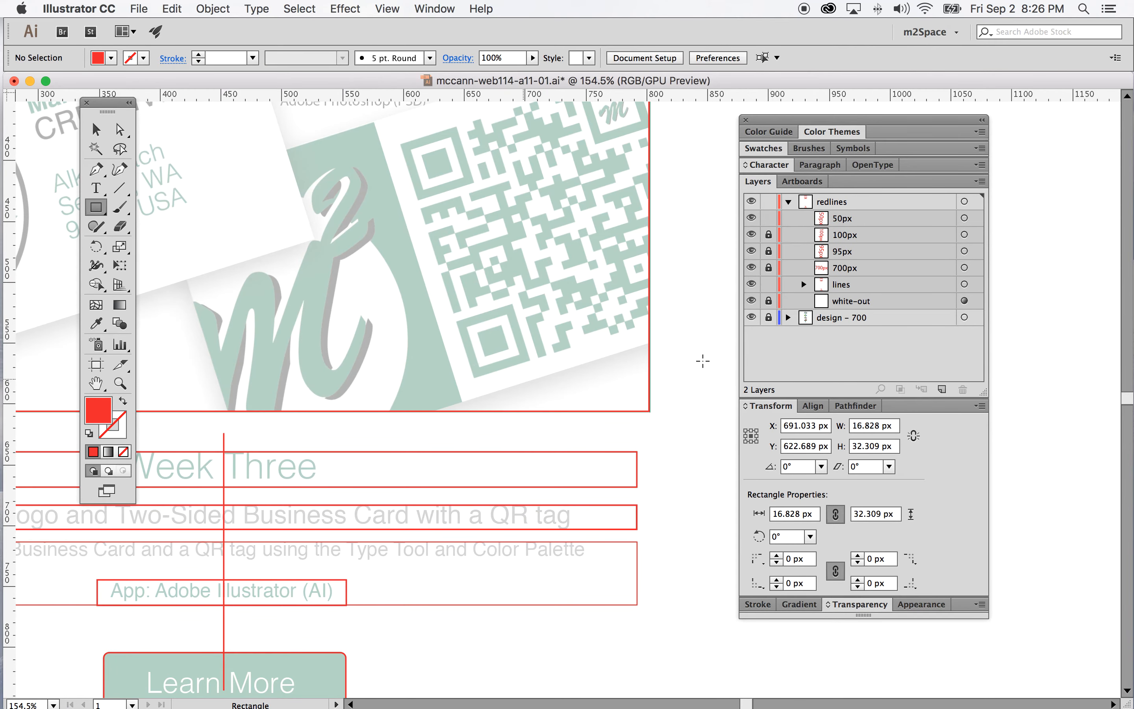
Duplicate the 50px label, lock the original, and move the copy beside the gap below the business card section
click(941, 389)
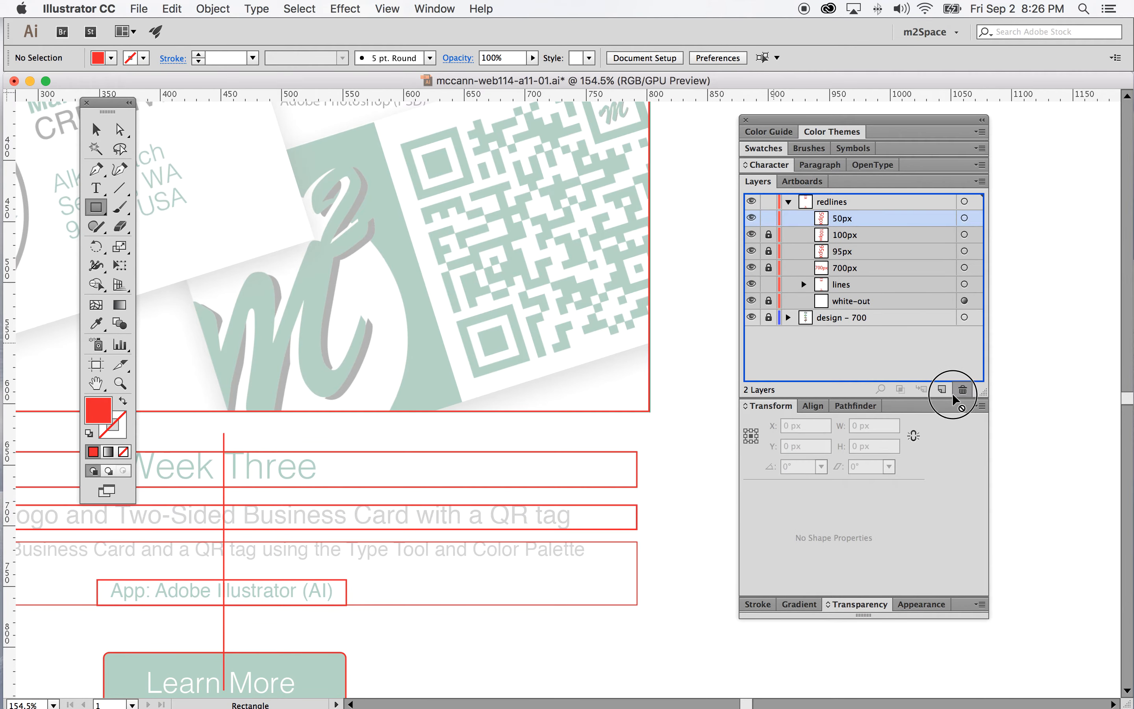
scroll(637, 264, up, 5)
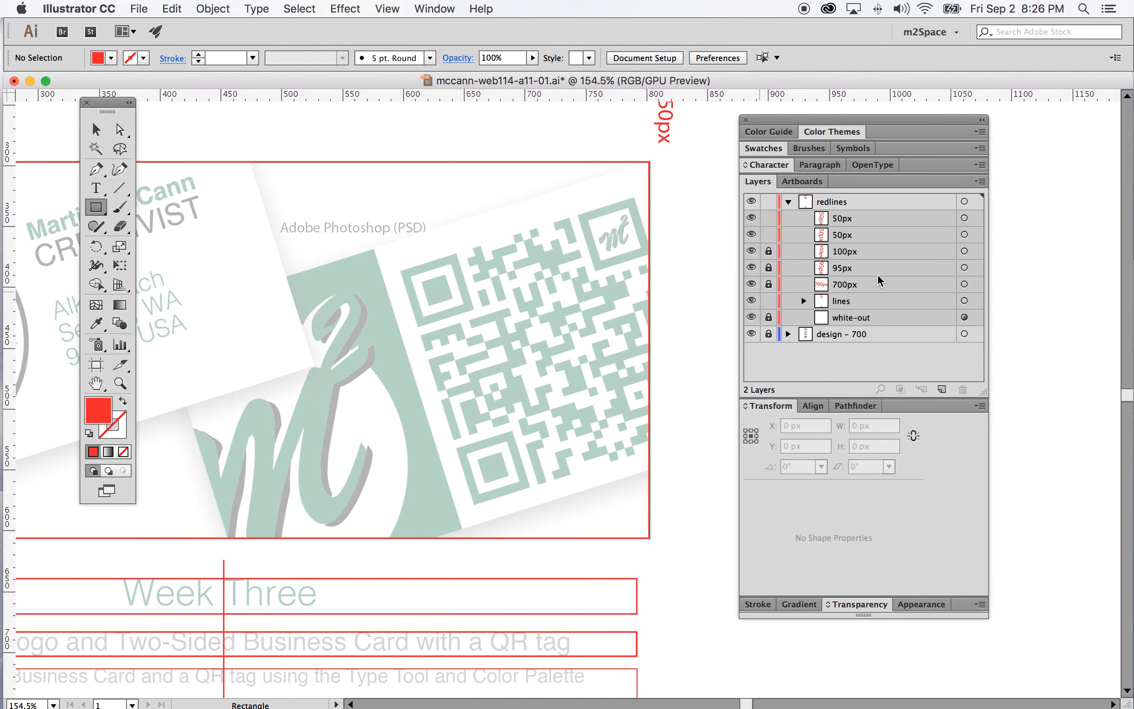
click(768, 235)
click(964, 218)
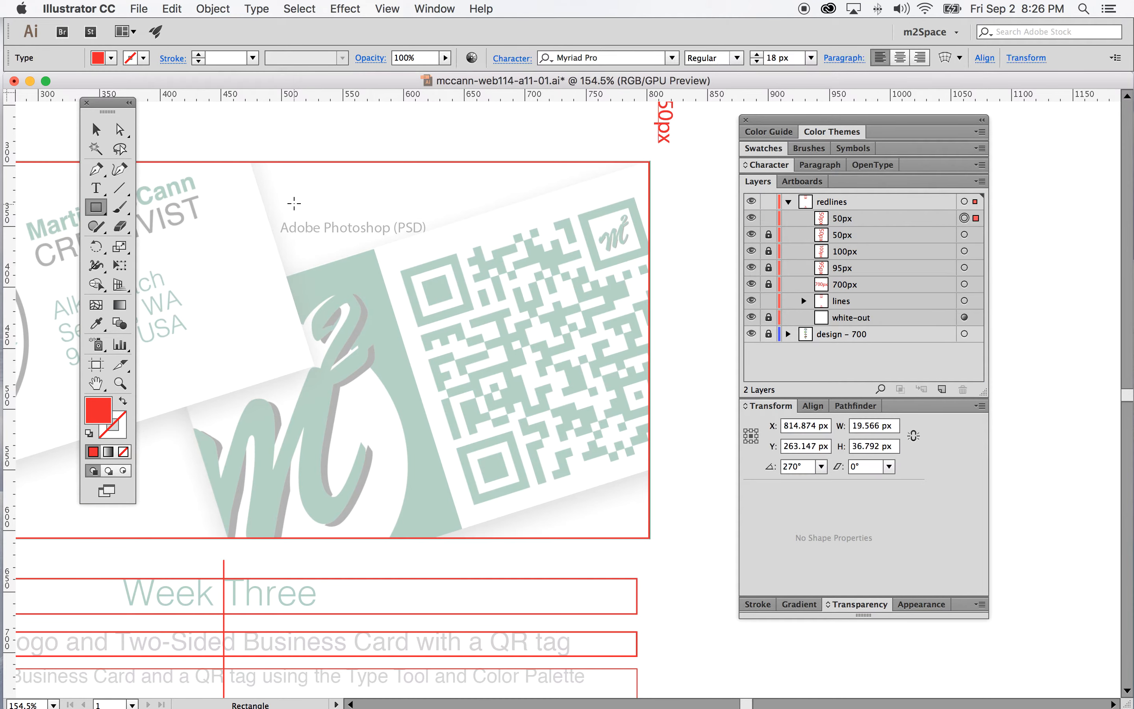
click(106, 125)
drag(670, 124, 671, 558)
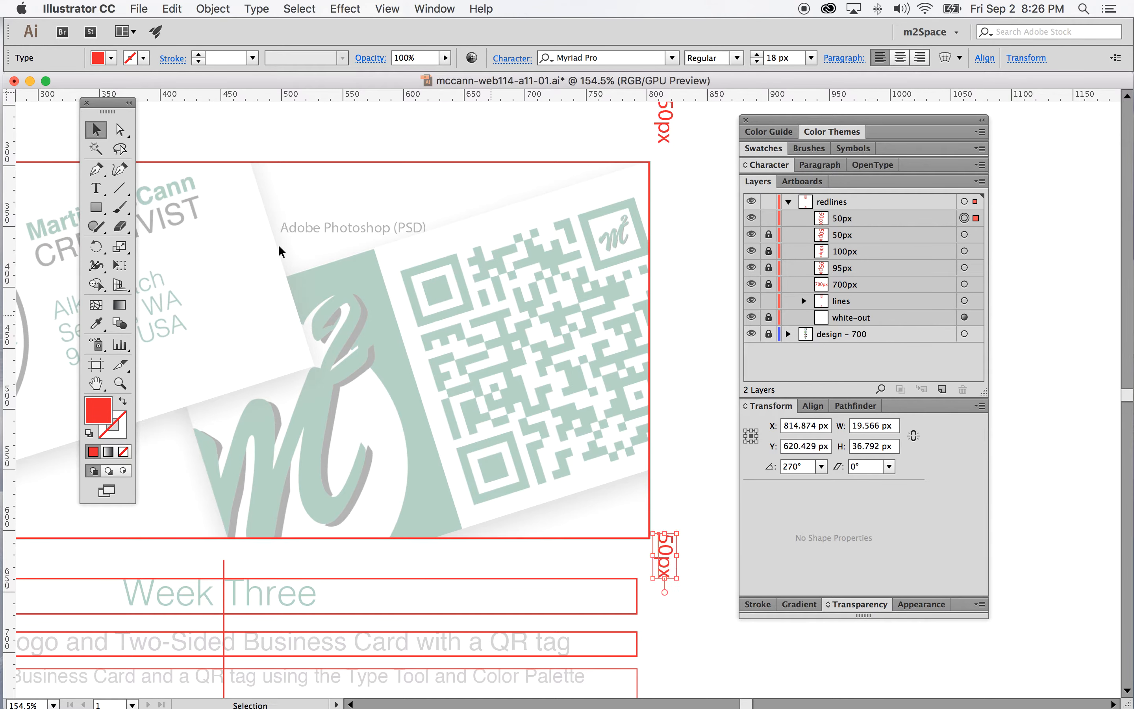
Change the copied label's text to 30px and deselect it
click(96, 187)
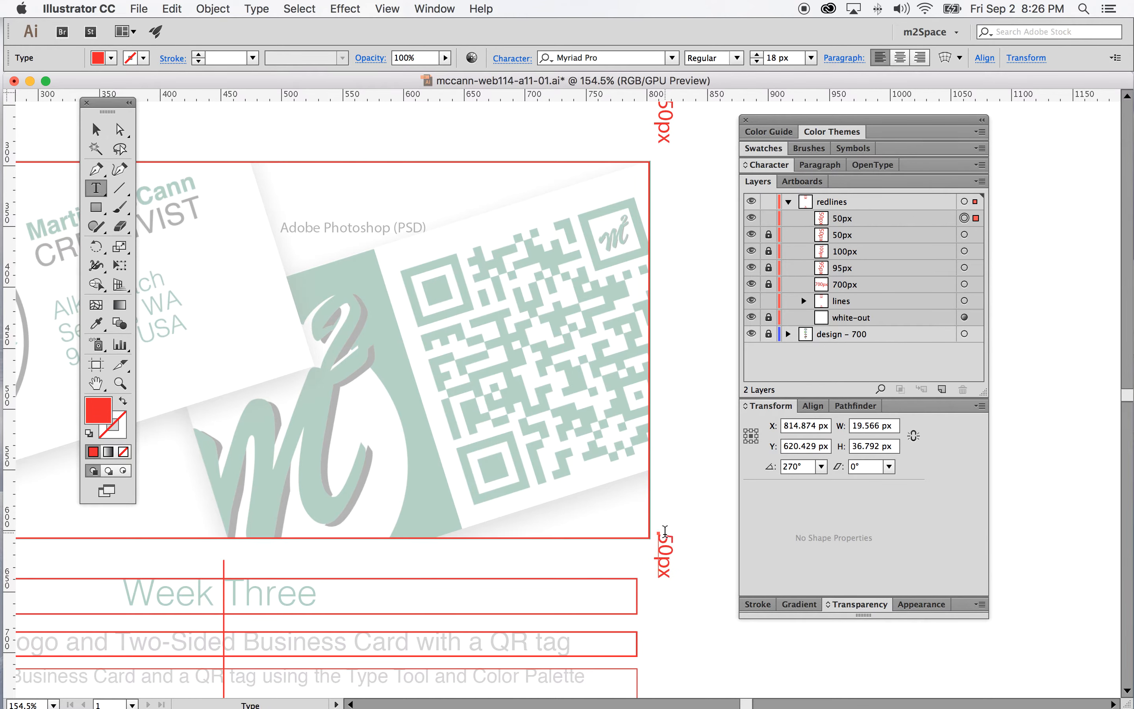
drag(661, 535, 661, 545)
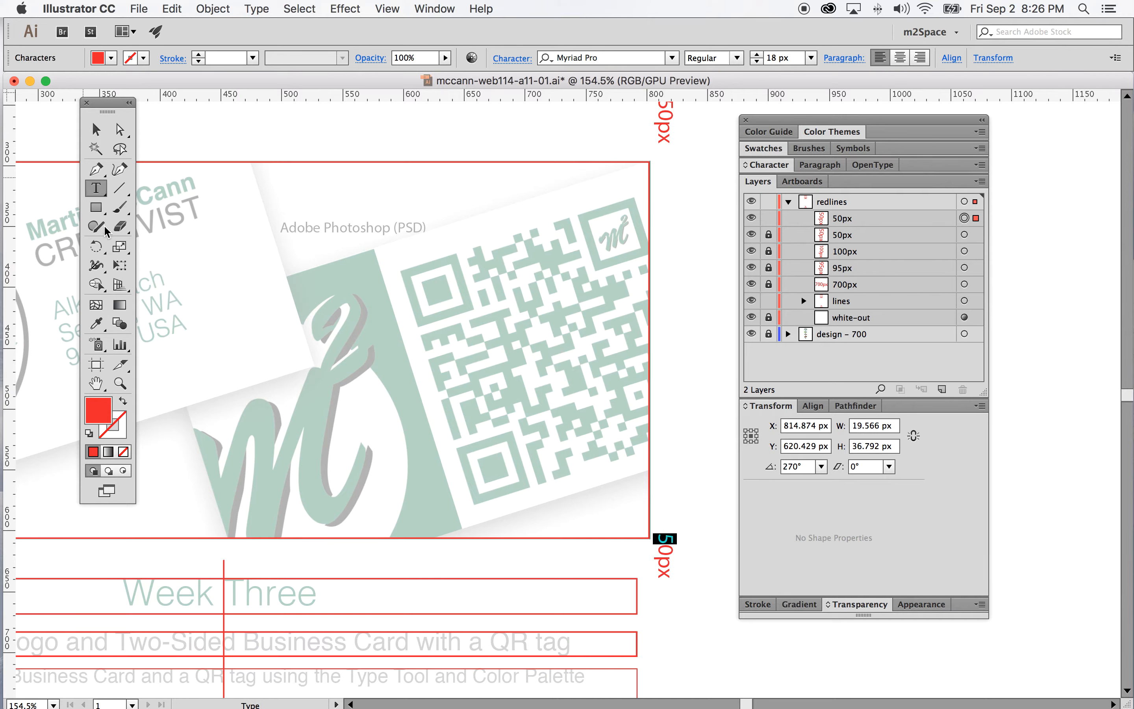
text(3)
click(97, 131)
click(717, 466)
Duplicate the 30px label and move the copy up beside the business card section
scroll(666, 455, down, 4)
scroll(665, 455, down, 3)
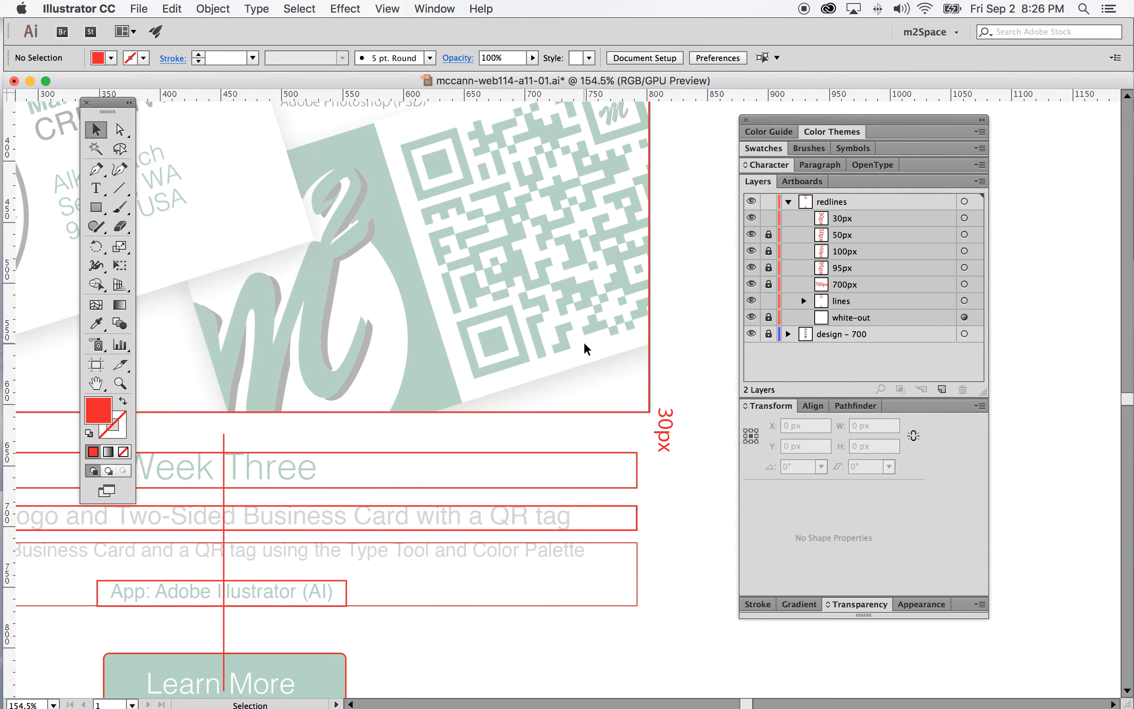
scroll(586, 349, up, 5)
drag(899, 218, 941, 380)
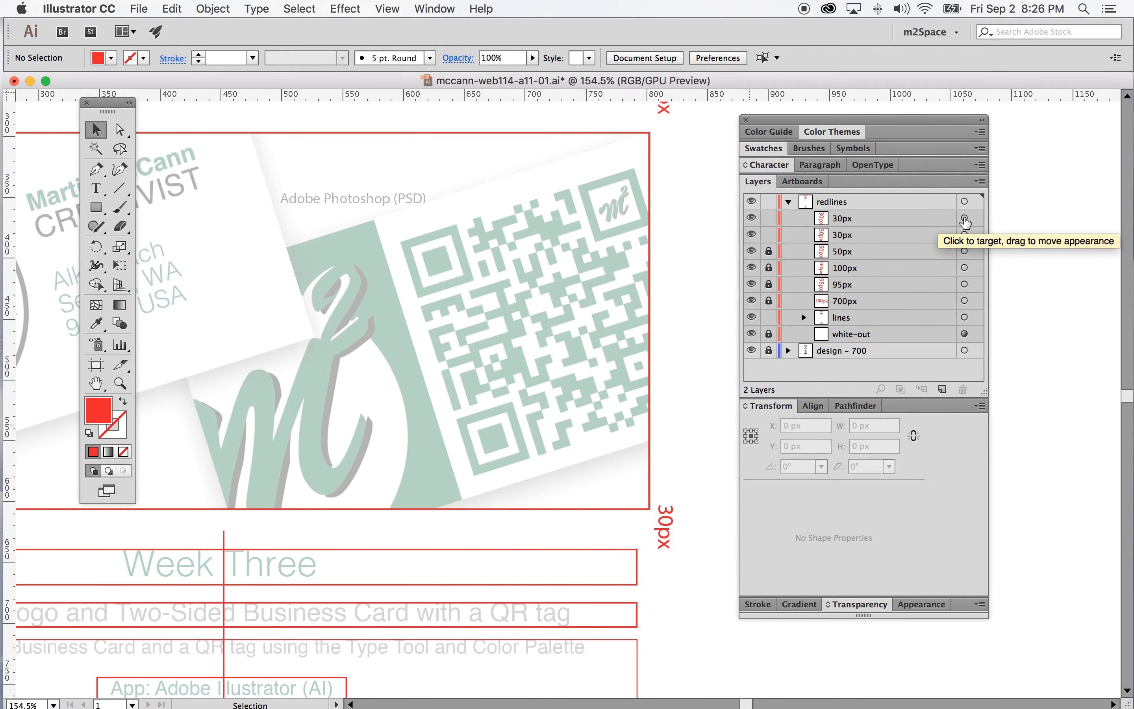
click(964, 234)
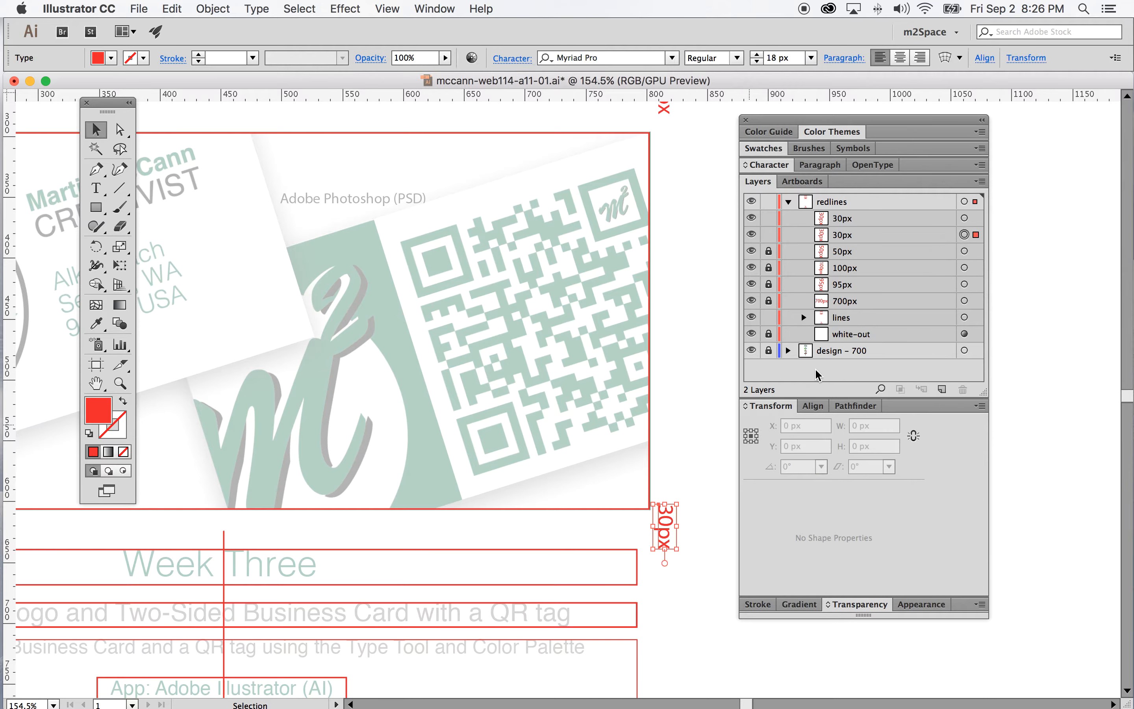
drag(667, 520, 659, 313)
Change the copied label's text to 310px
click(96, 188)
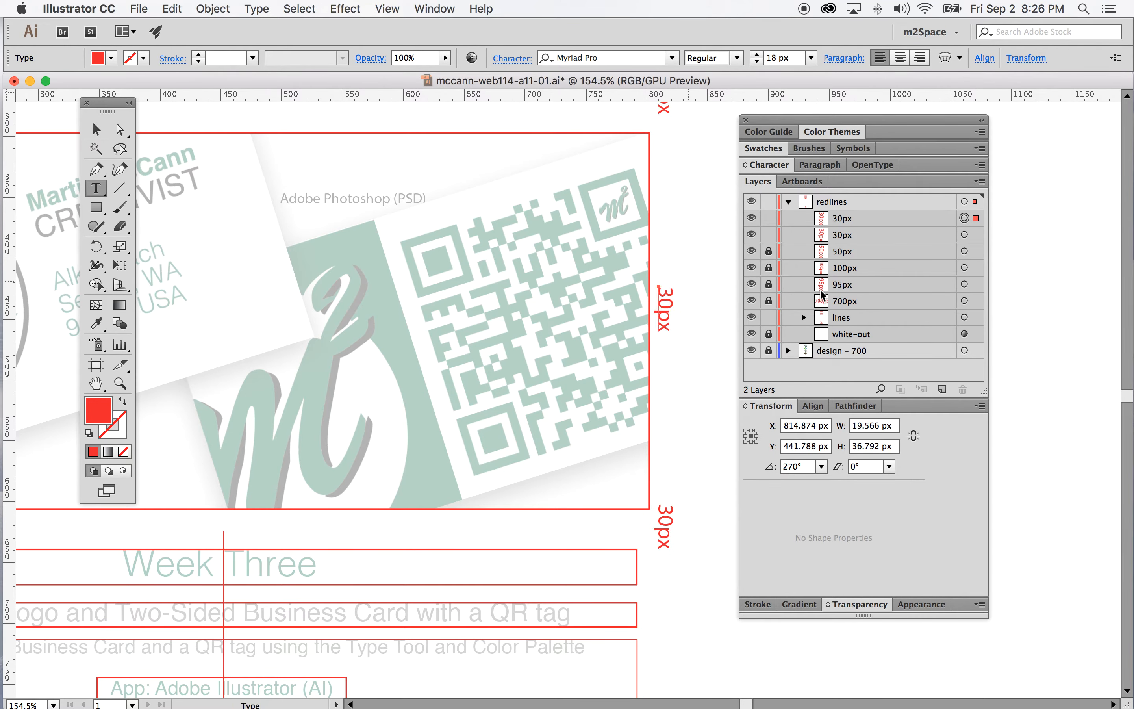
click(672, 291)
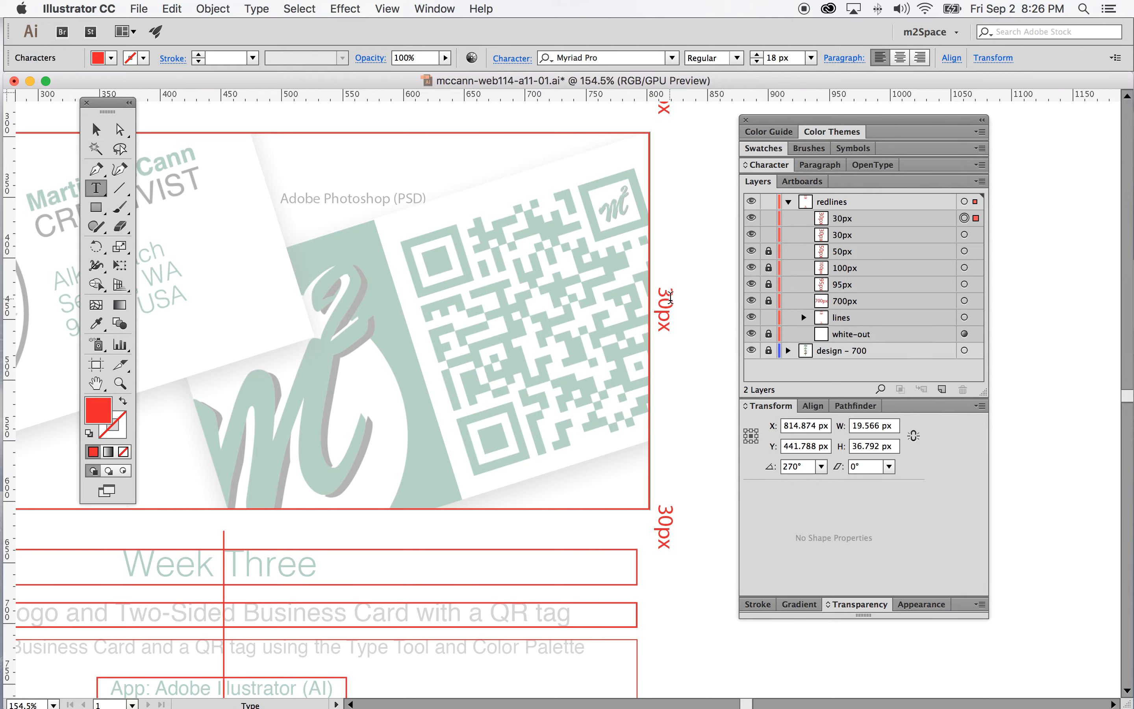
click(667, 298)
text(1)
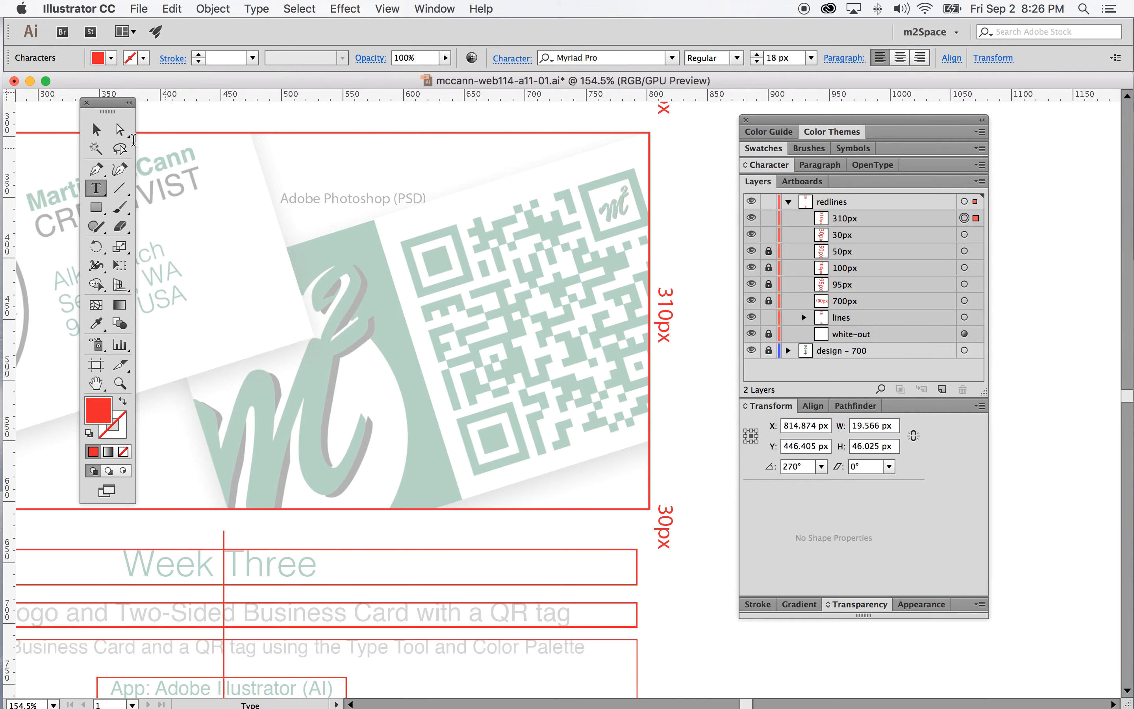
click(96, 129)
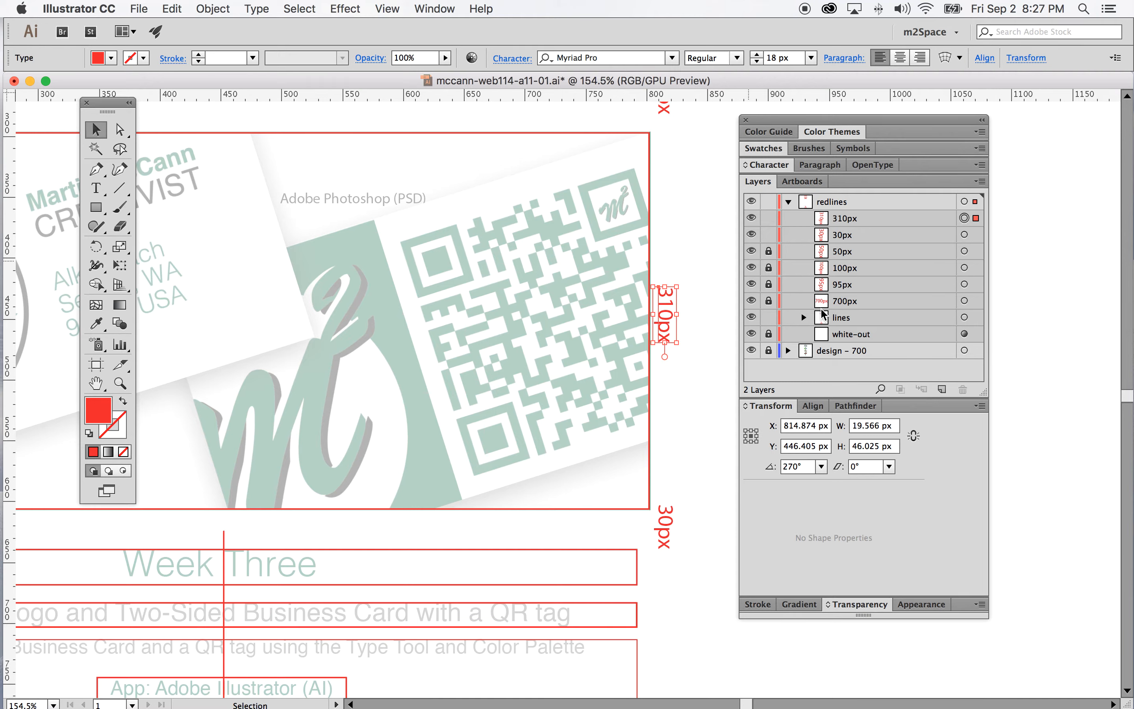
Examine the header and item 1 sublayers inside the lines layer
click(803, 317)
click(819, 334)
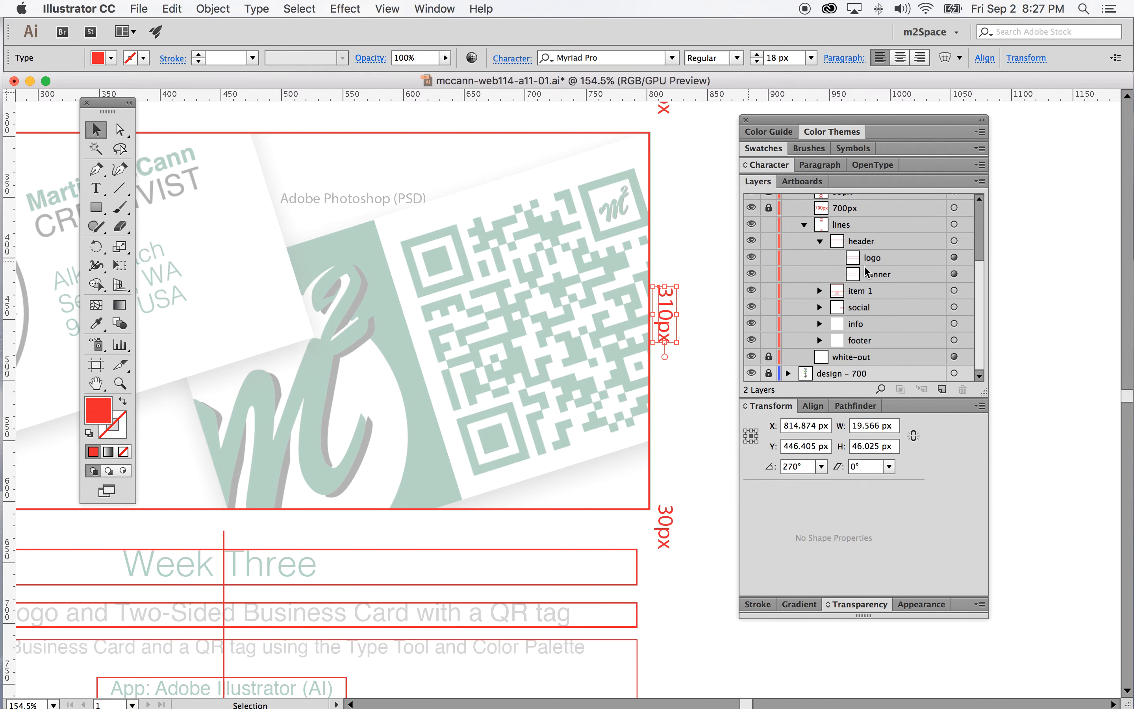
click(820, 240)
click(819, 290)
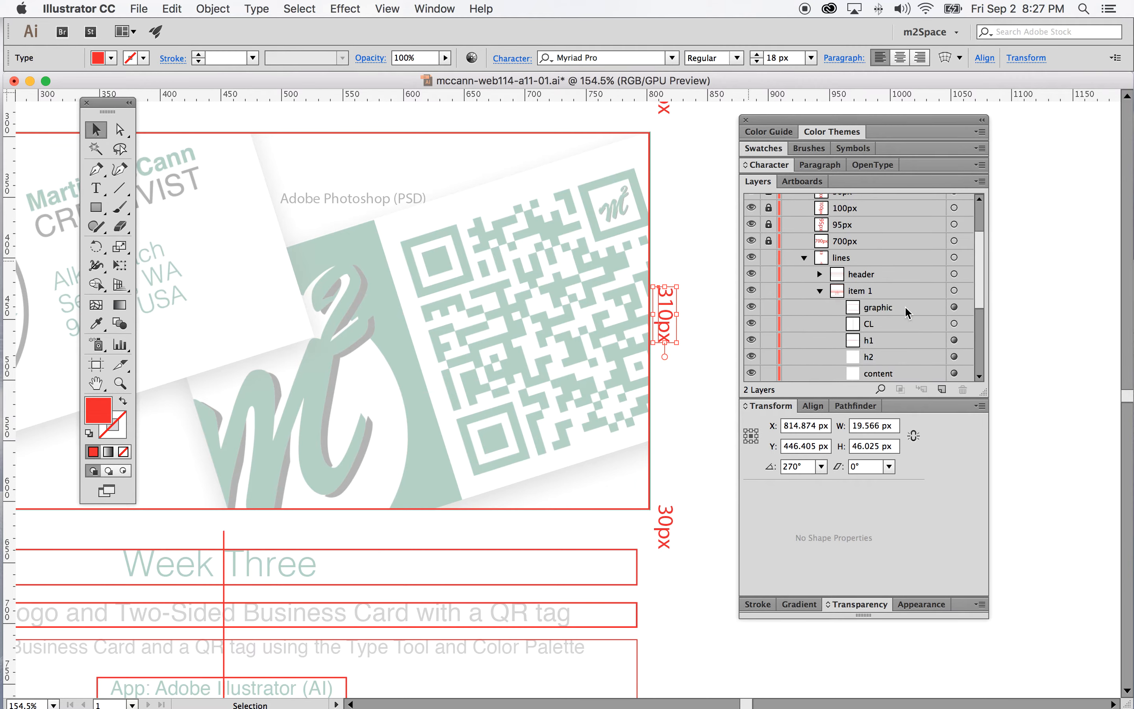
scroll(908, 313, down, 5)
click(954, 224)
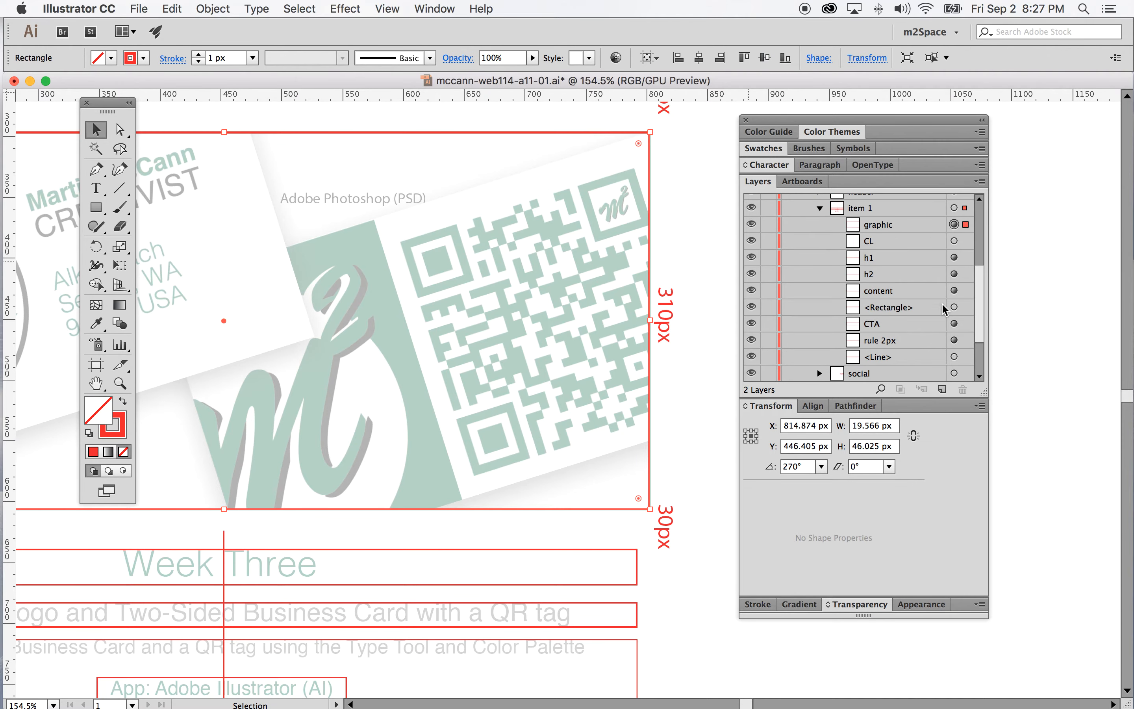
click(707, 263)
scroll(718, 299, down, 5)
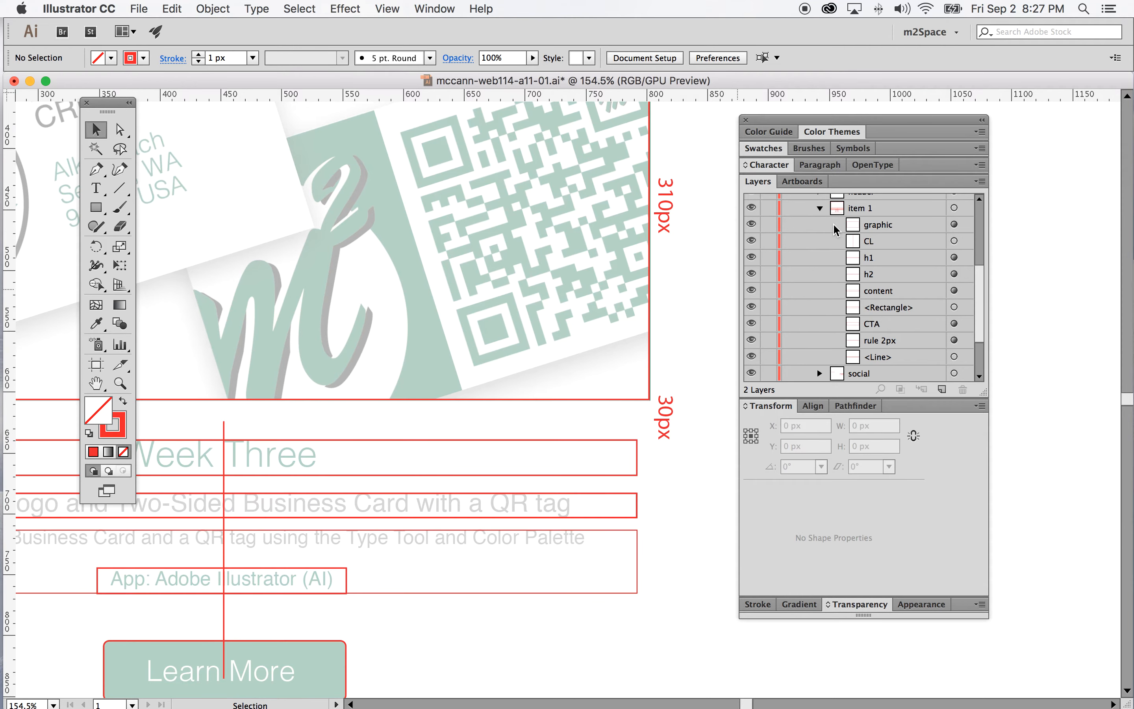
click(820, 208)
scroll(820, 239, up, 2)
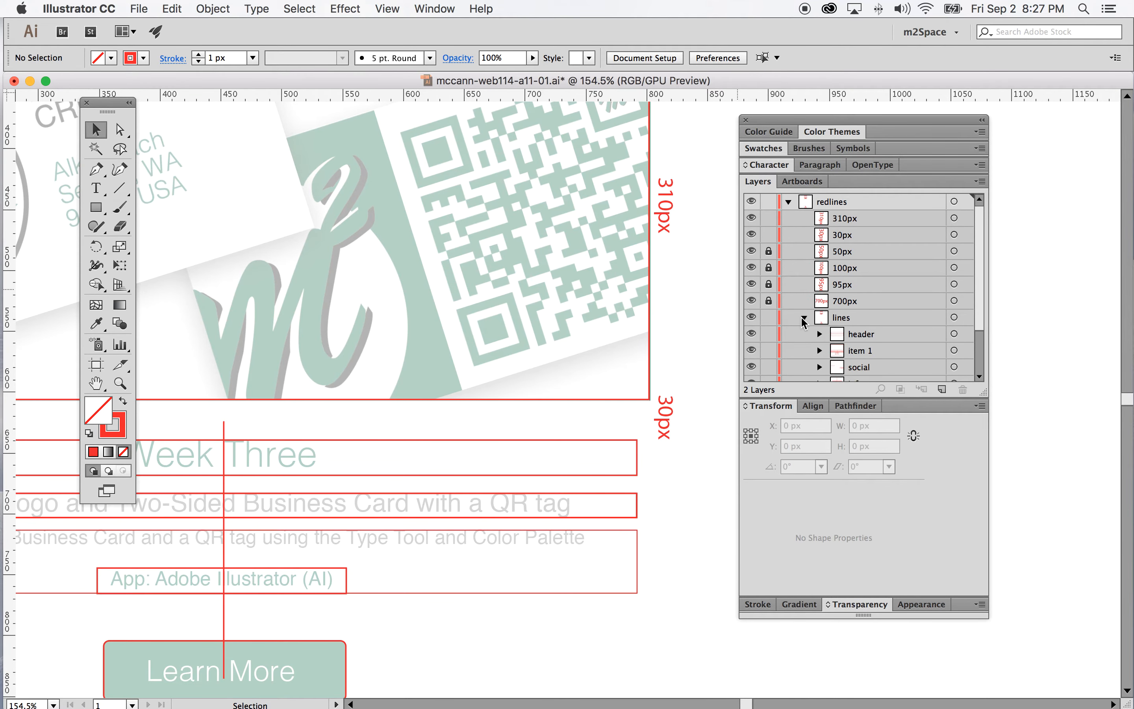
click(802, 317)
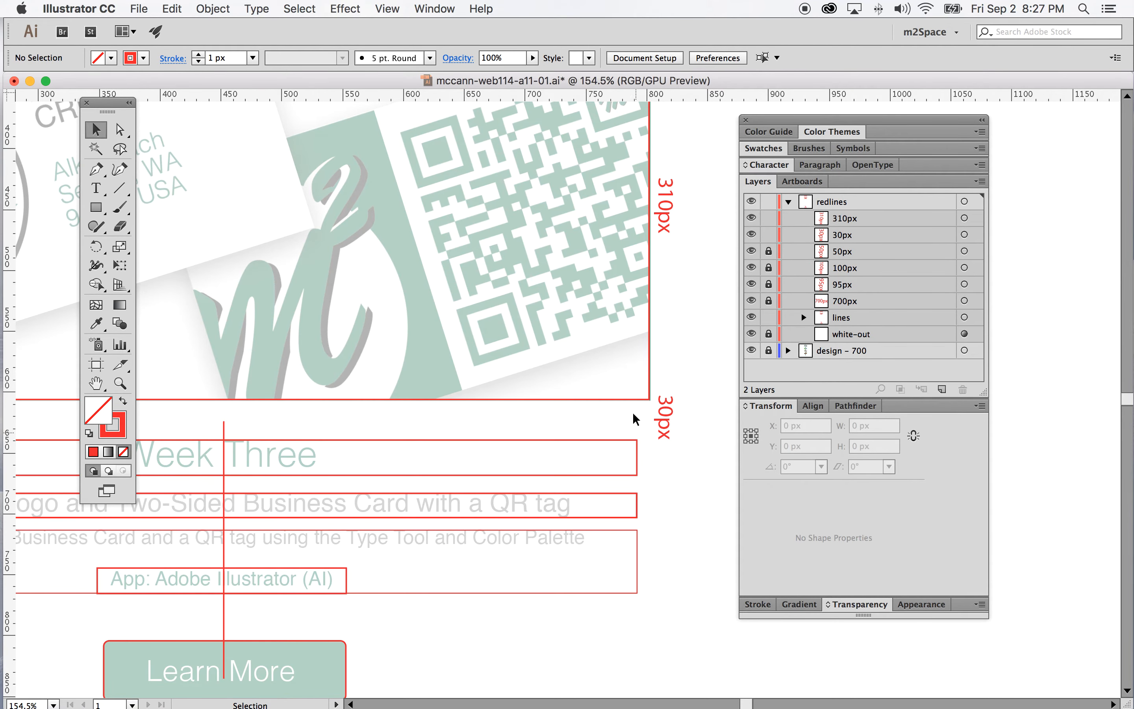
Draw a small rectangle about 10 x 5 px at the Week Three box's upper-left corner and duplicate it
scroll(544, 406, left, 5)
scroll(356, 406, left, 11)
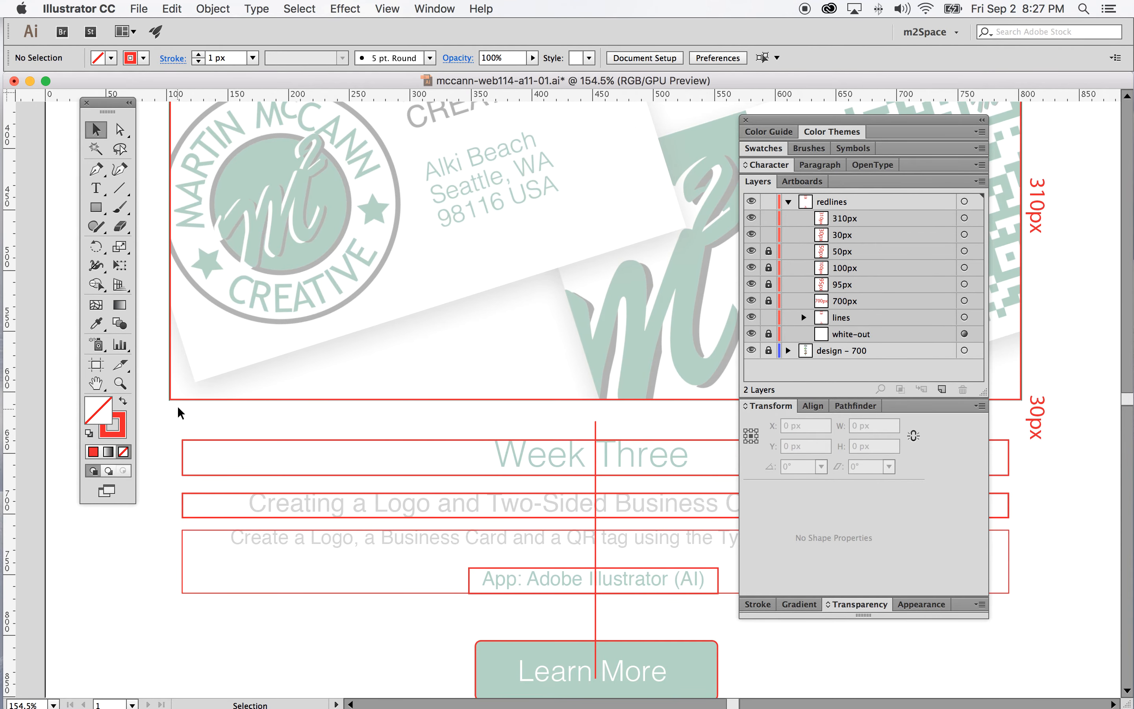
click(95, 207)
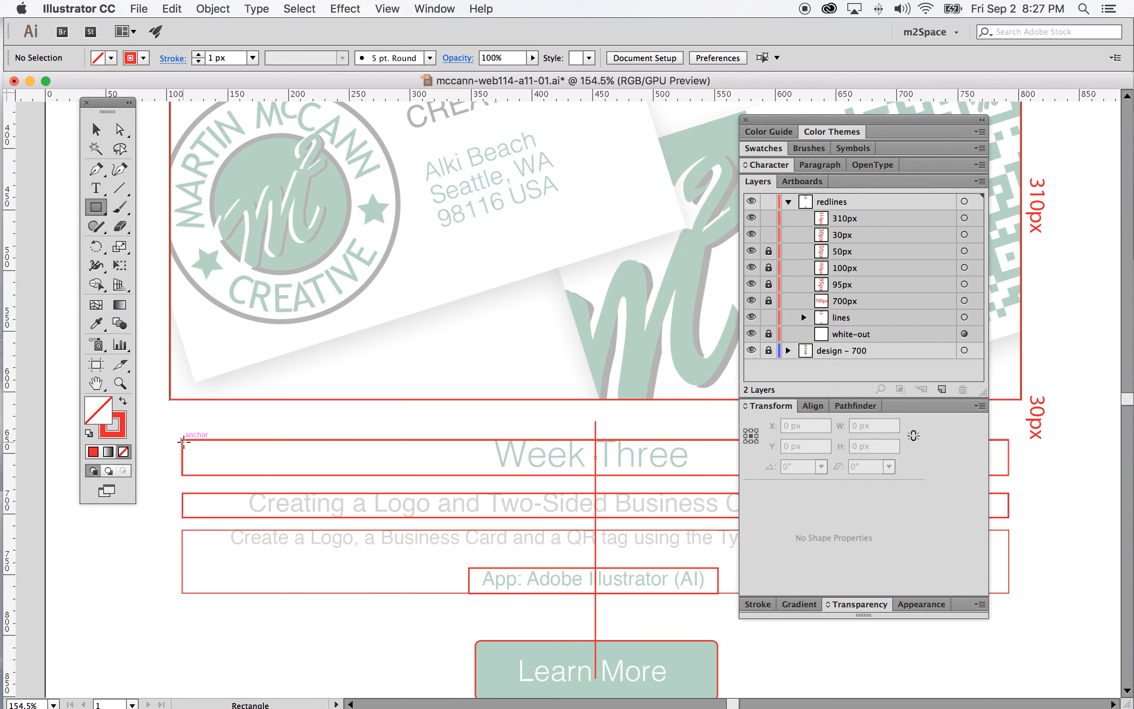
drag(182, 441, 167, 446)
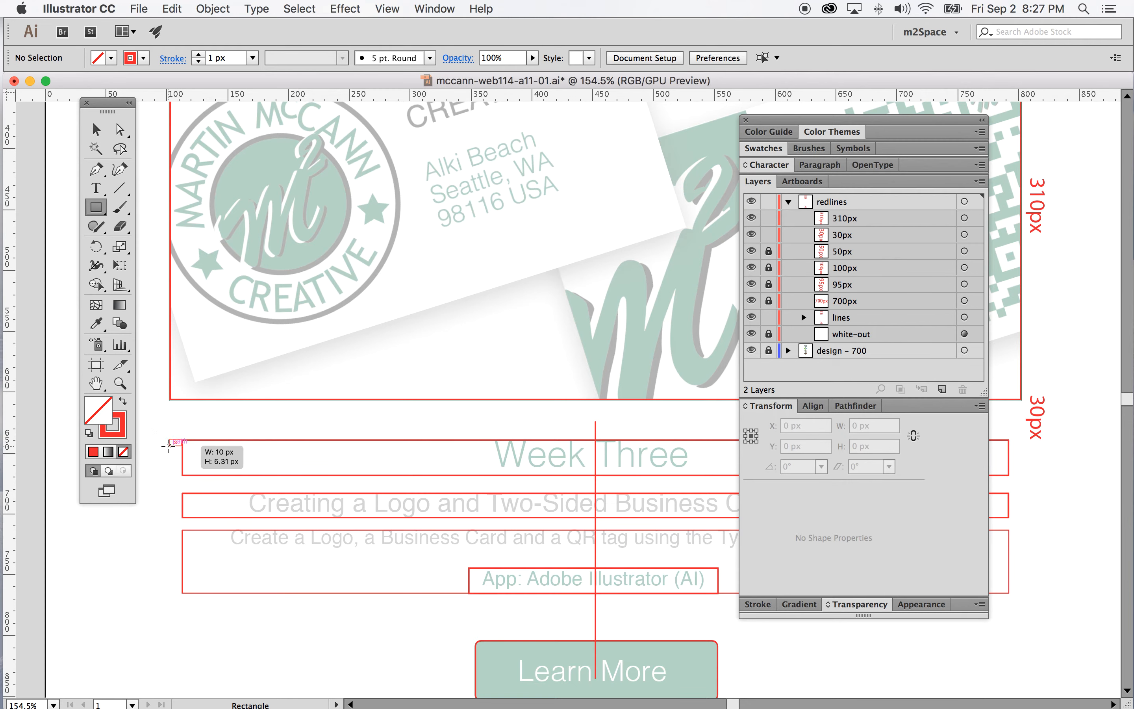
drag(891, 216, 941, 389)
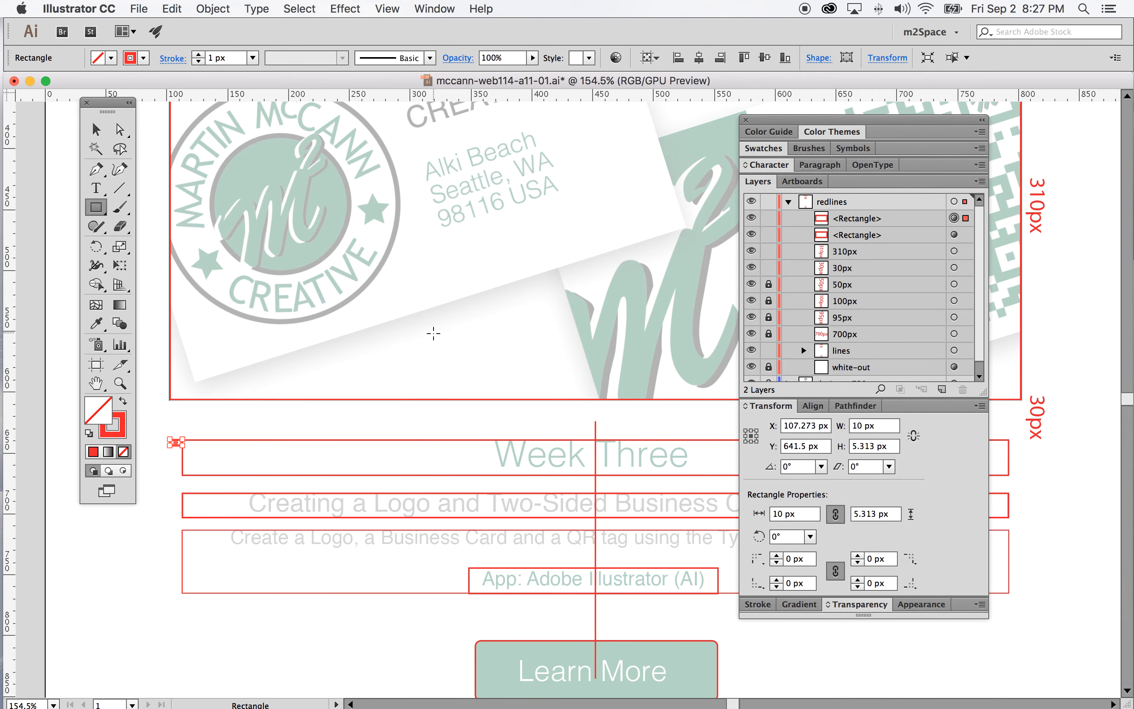
Delete both small rectangles from the redlines layer
scroll(425, 335, up, 5)
scroll(425, 335, left, 2)
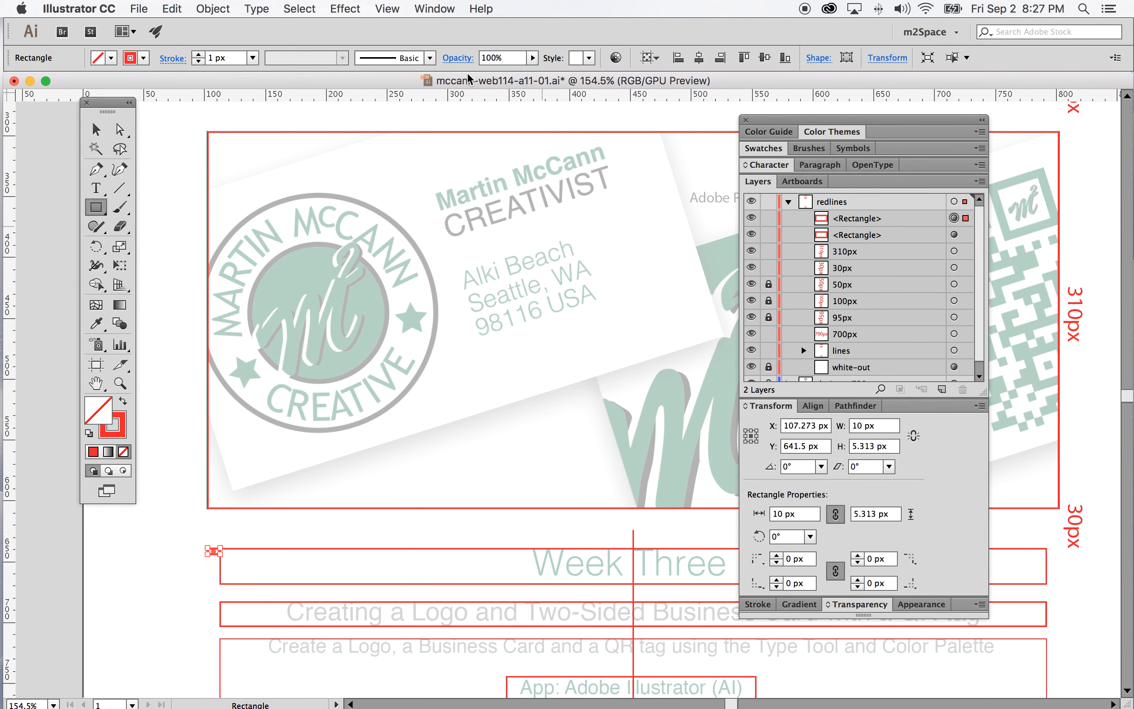
click(389, 5)
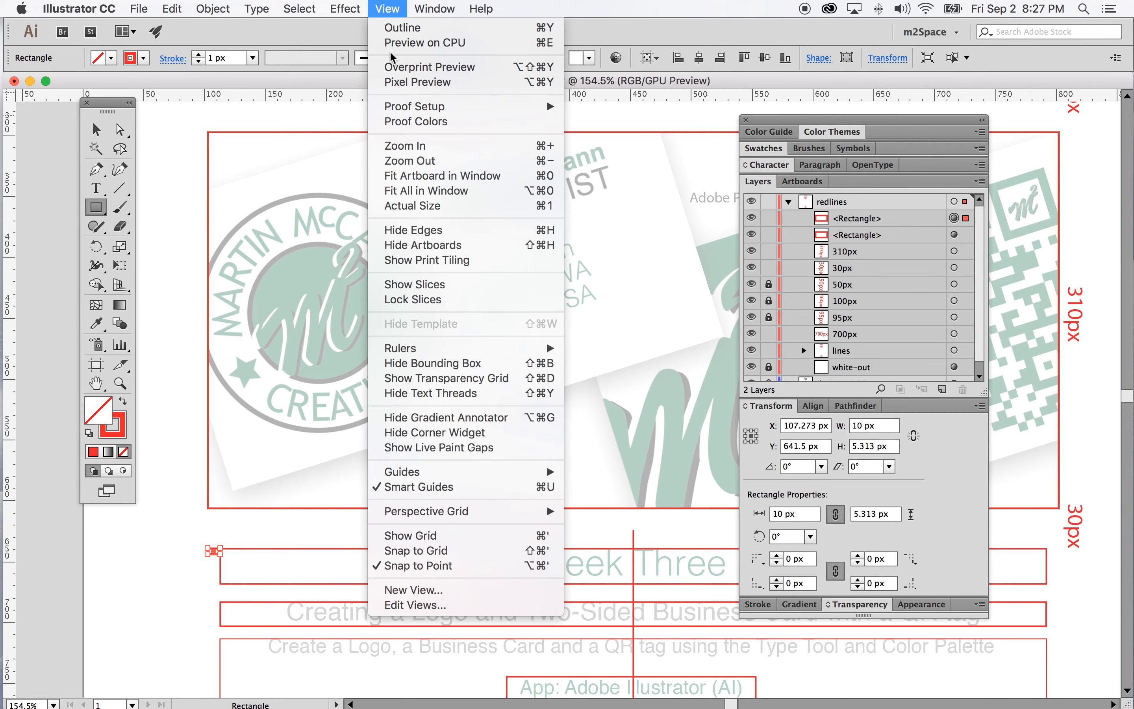
click(400, 177)
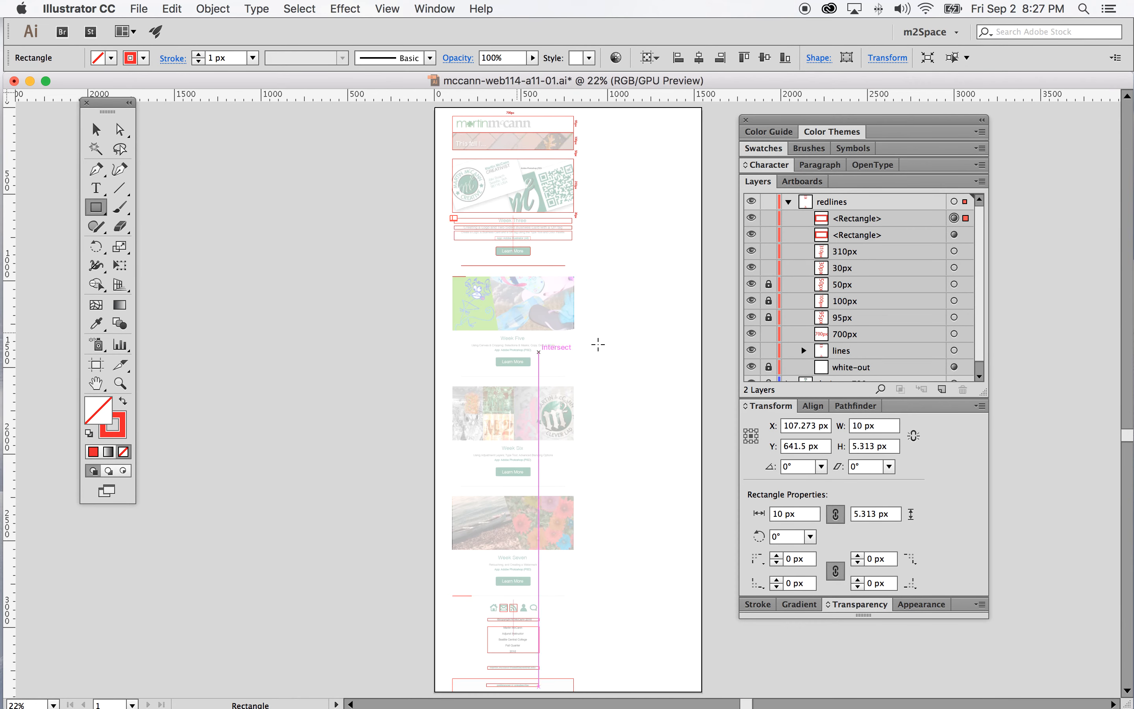
click(120, 384)
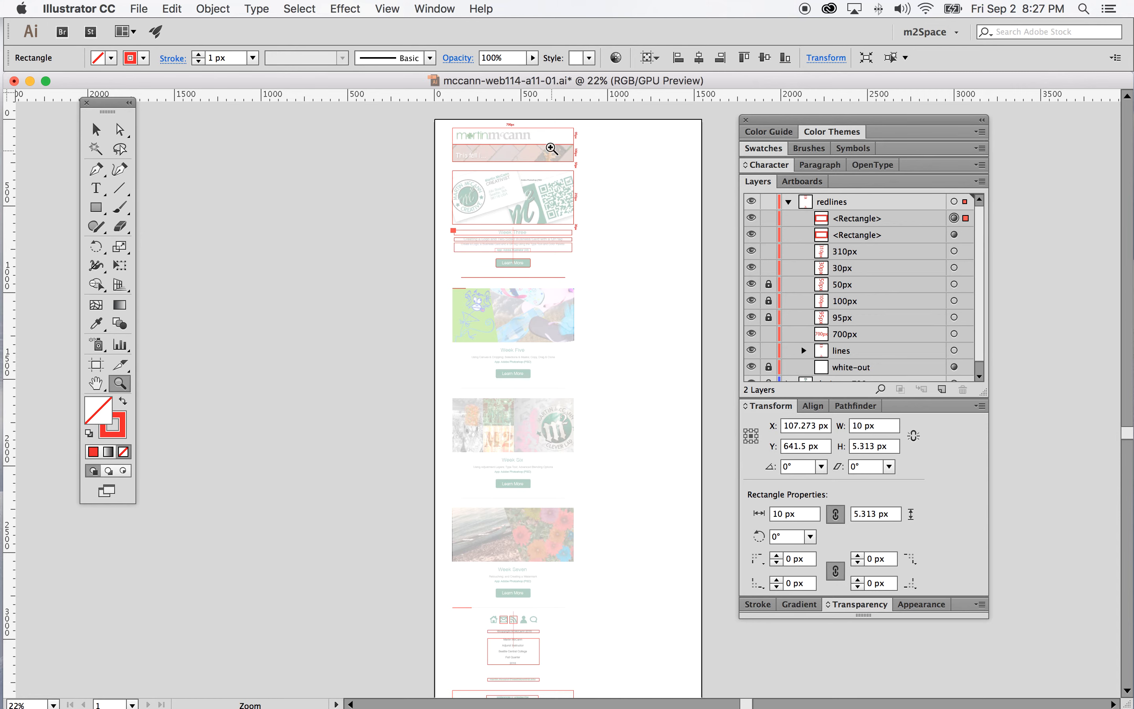
drag(555, 235, 640, 404)
drag(524, 166, 582, 304)
scroll(501, 123, up, 2)
drag(495, 219, 551, 352)
click(900, 234)
shift+click(911, 218)
click(962, 389)
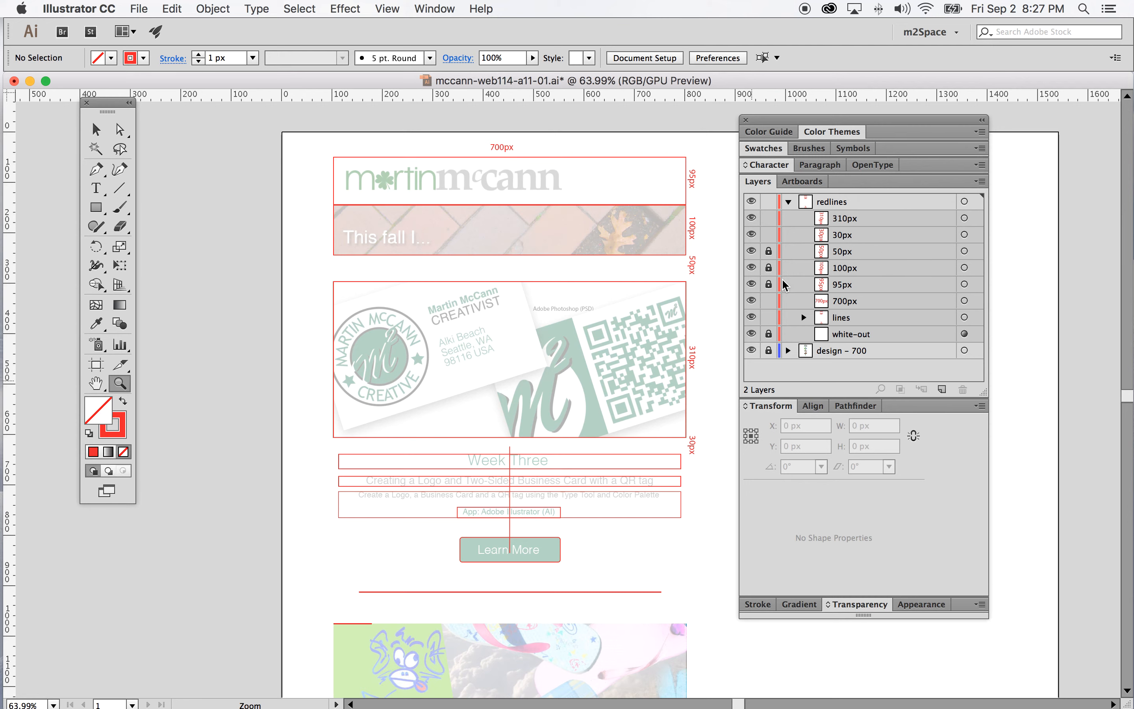
Duplicate the 700px label in the redlines layer
drag(866, 303, 941, 388)
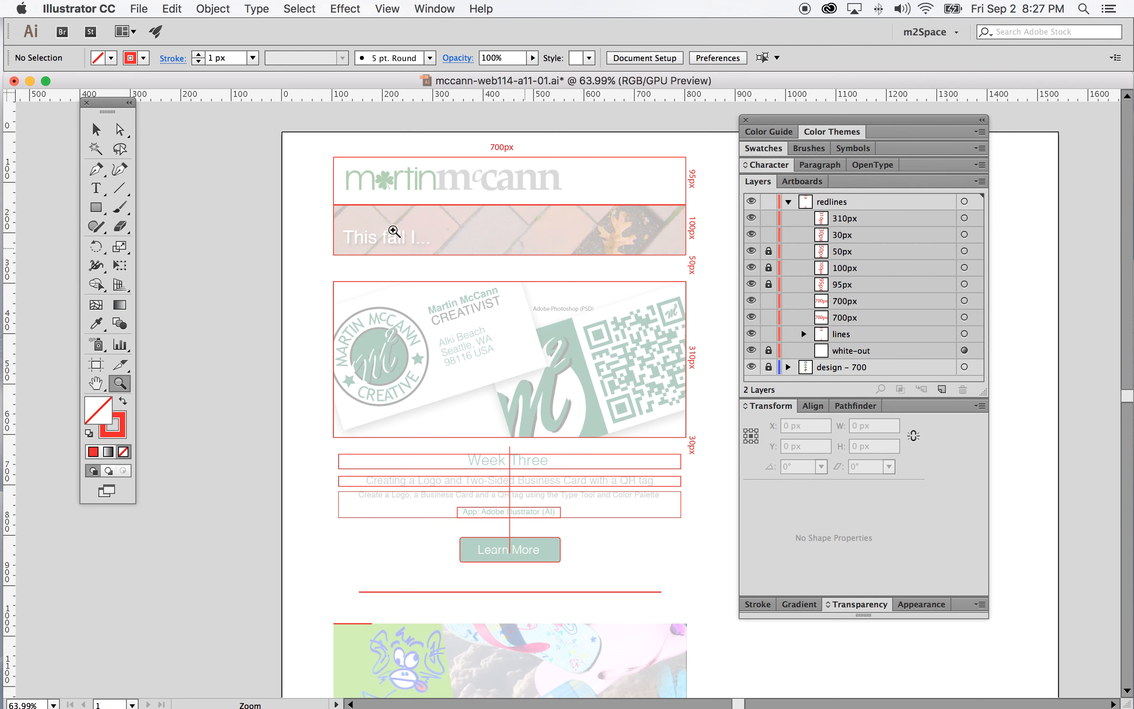
click(96, 130)
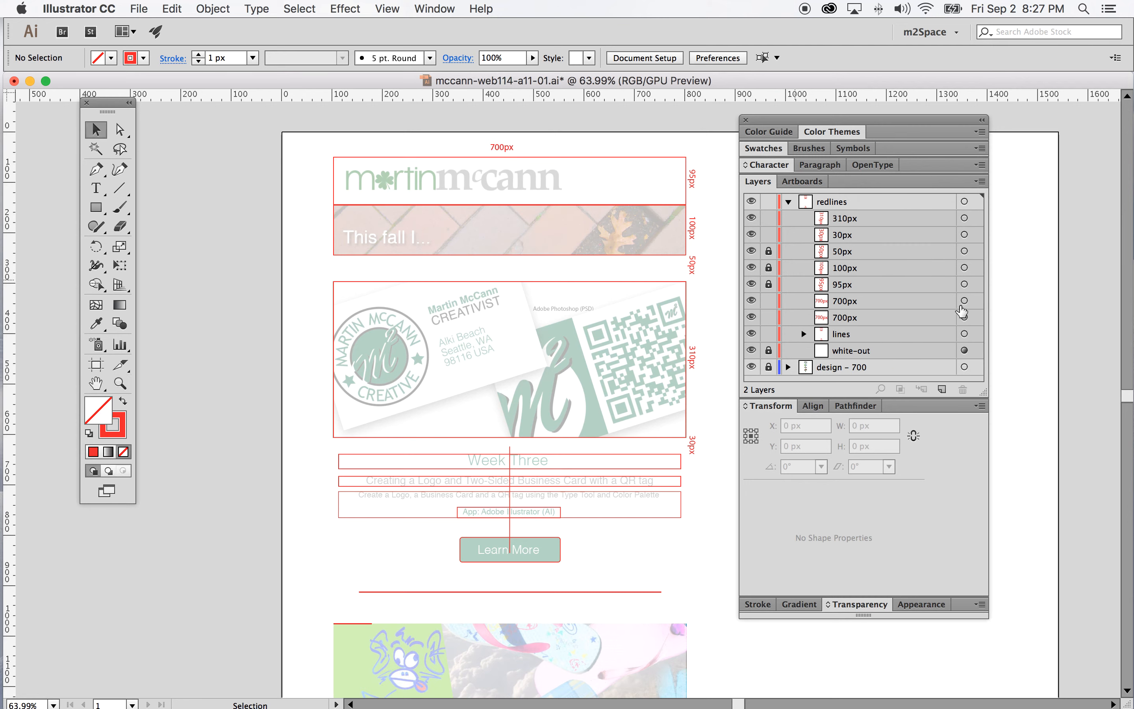
Move the duplicated 700px label beside the Week Three box's upper-left corner and change its text to 10px
click(965, 301)
drag(509, 152, 323, 448)
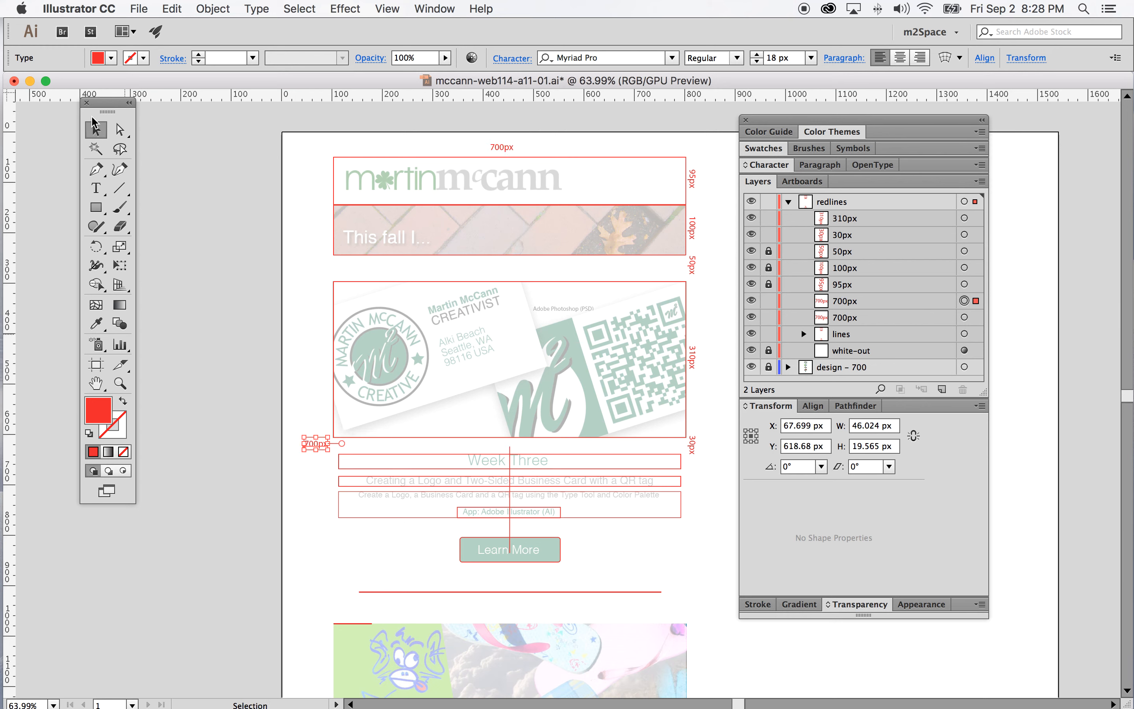
click(95, 187)
double_click(318, 441)
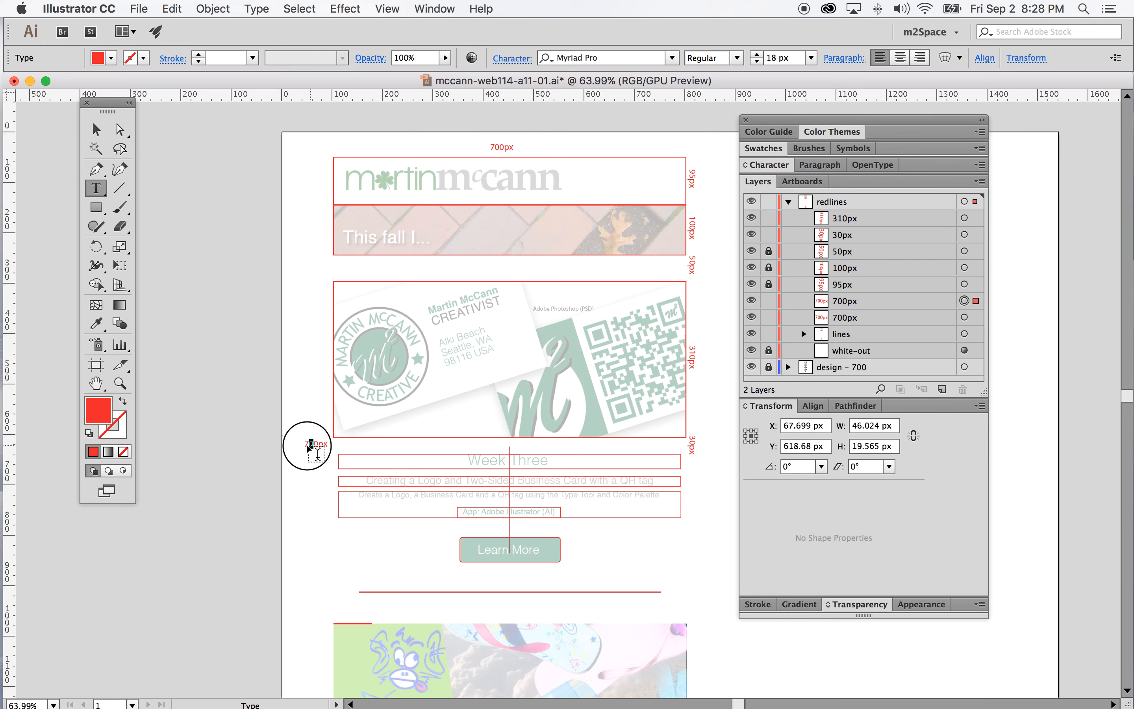
text(10px)
click(96, 129)
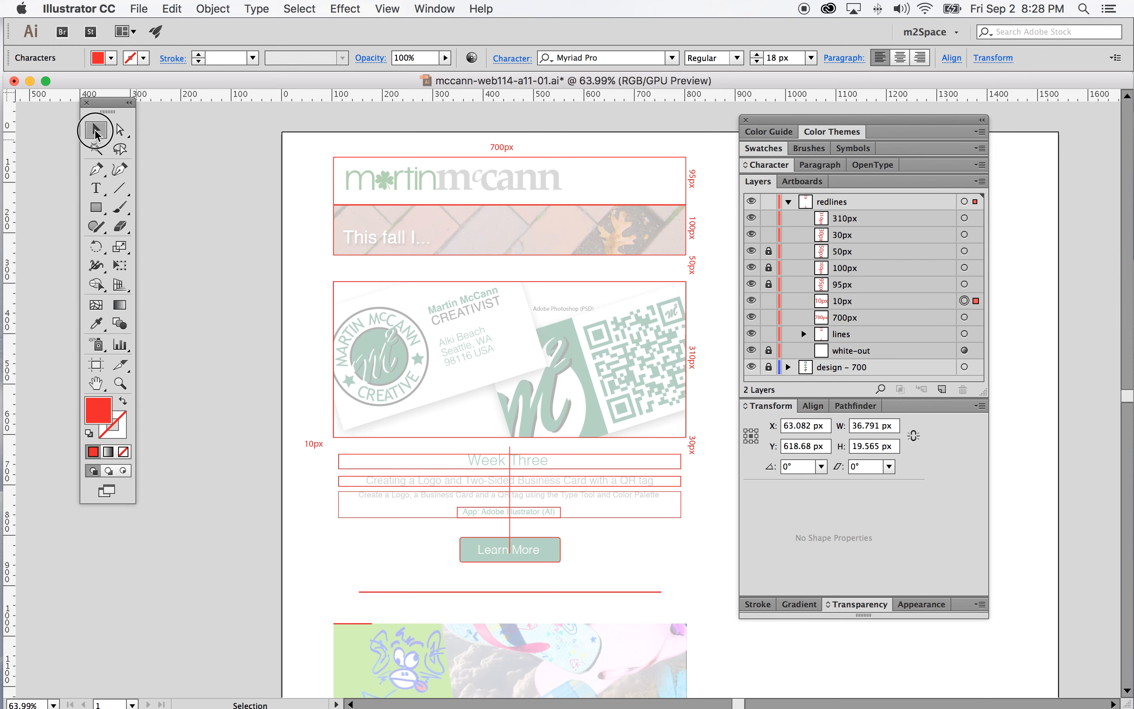
Position the 10px label at the box's upper-left corner, duplicate it, and move the copy to the box's upper-right corner
drag(319, 447, 344, 451)
drag(917, 305, 942, 389)
drag(350, 450, 694, 462)
click(702, 409)
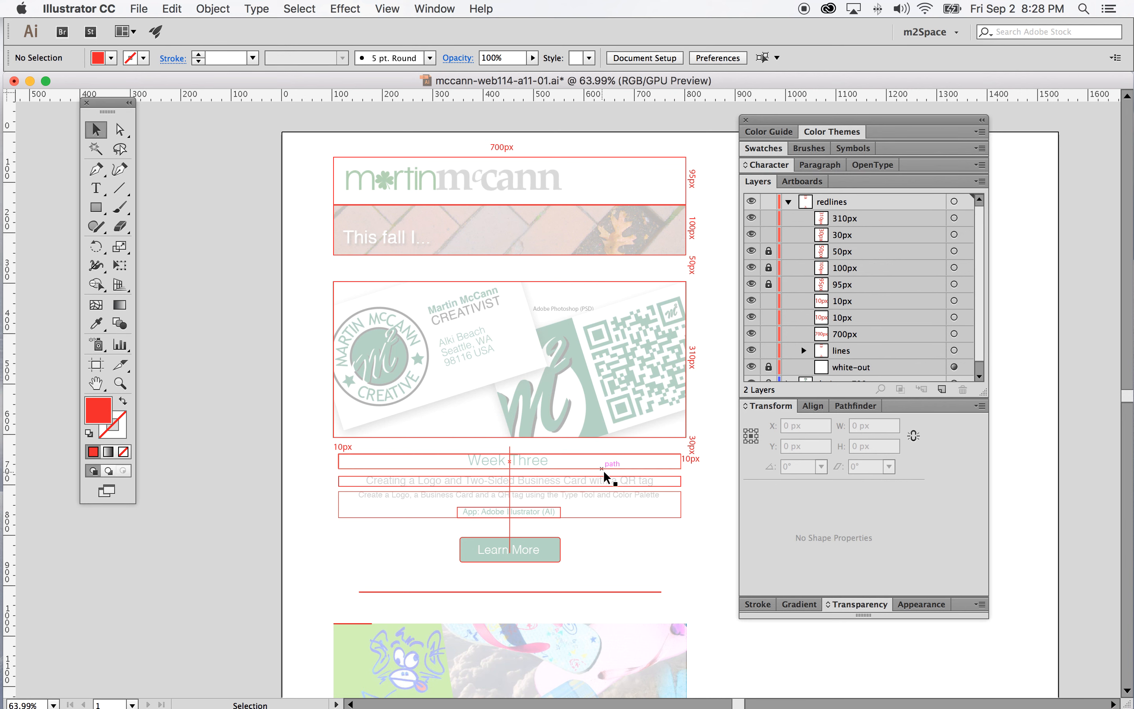
Scroll down through the remaining sections of the mockup to the footer
scroll(579, 537, down, 1)
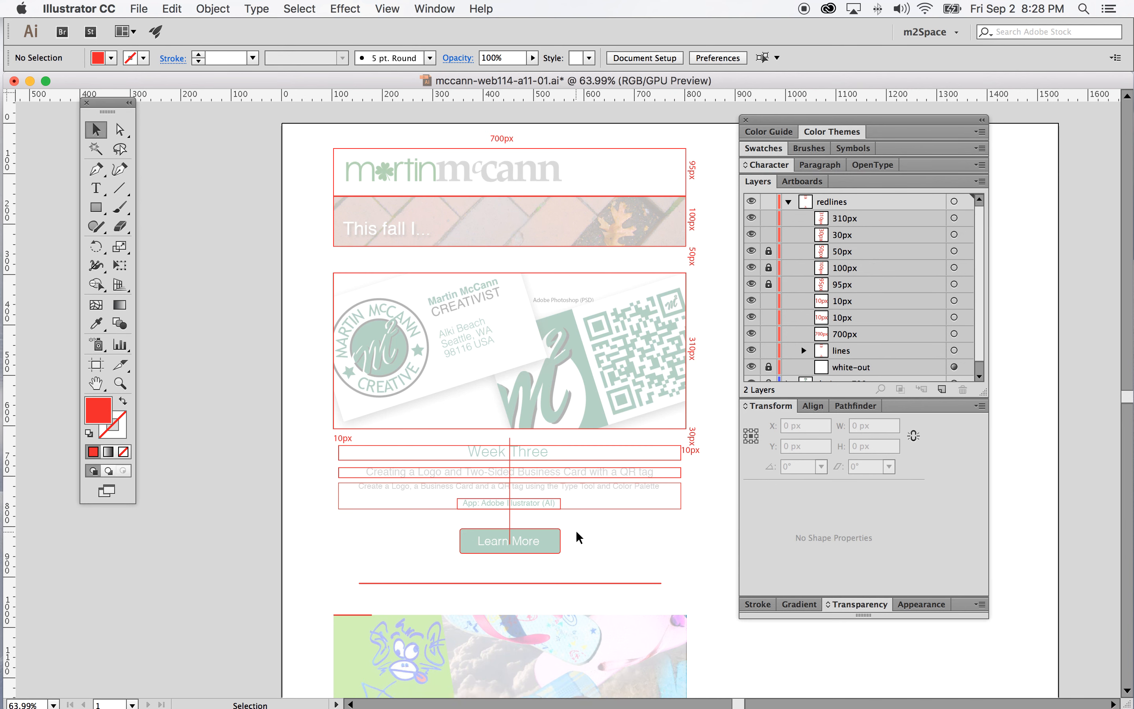
scroll(579, 537, down, 5)
scroll(576, 471, up, 2)
scroll(461, 541, down, 20)
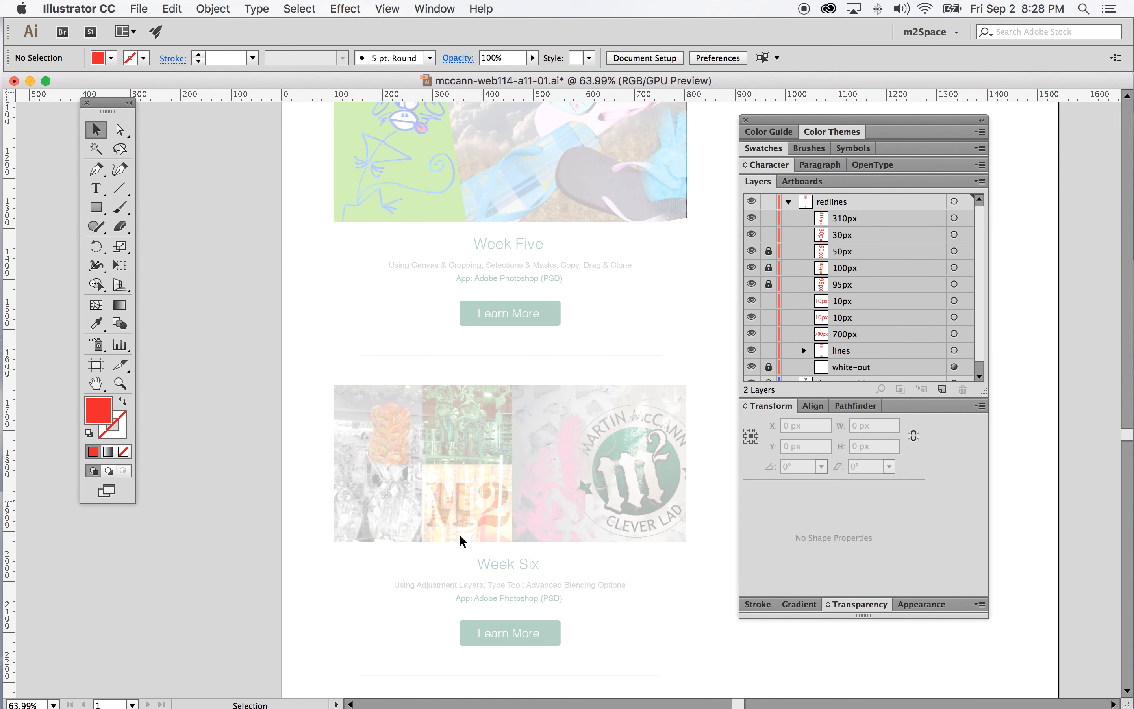
scroll(462, 541, down, 10)
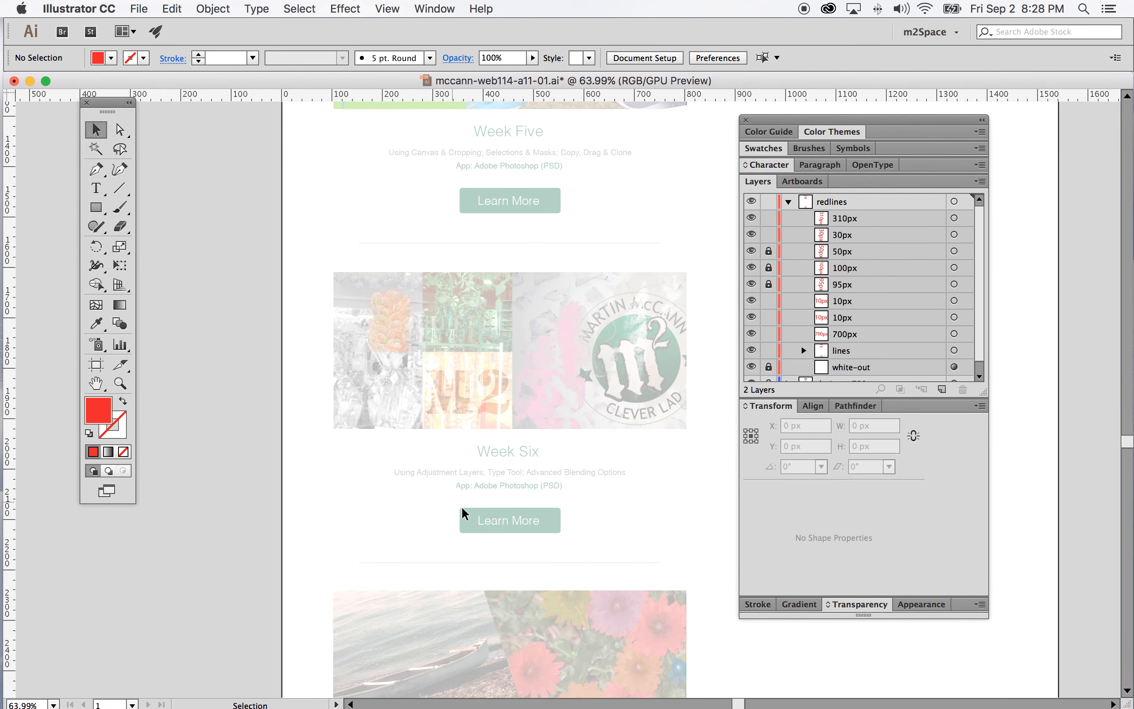
scroll(443, 492, down, 15)
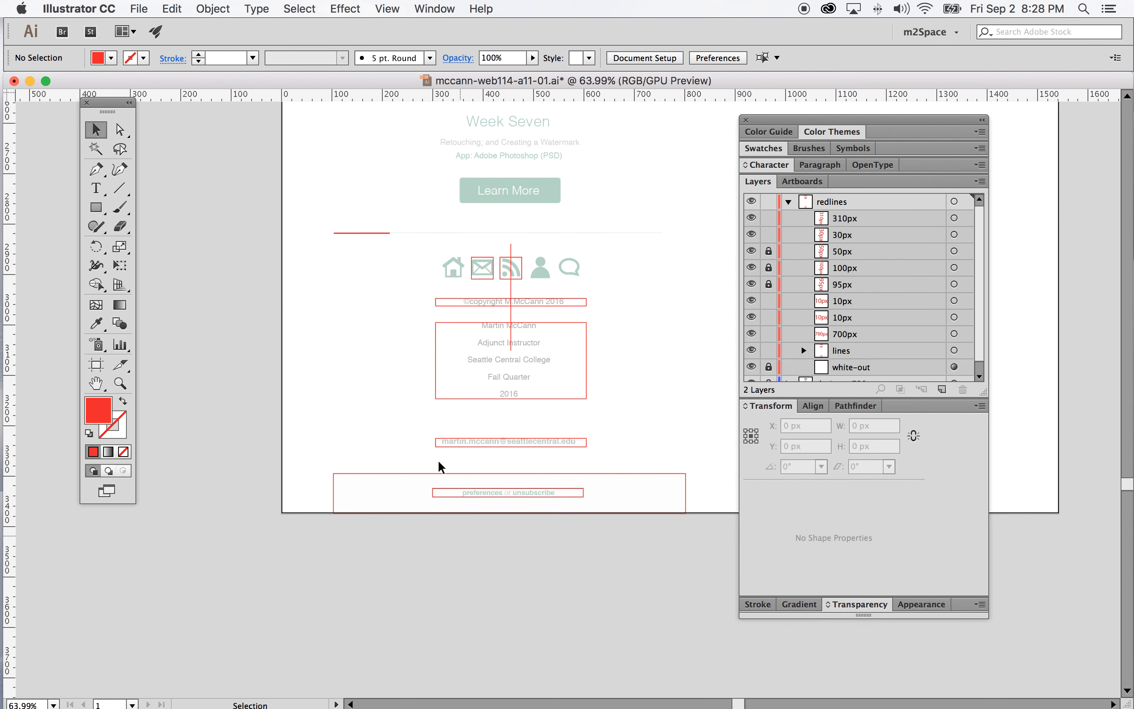
scroll(441, 467, down, 10)
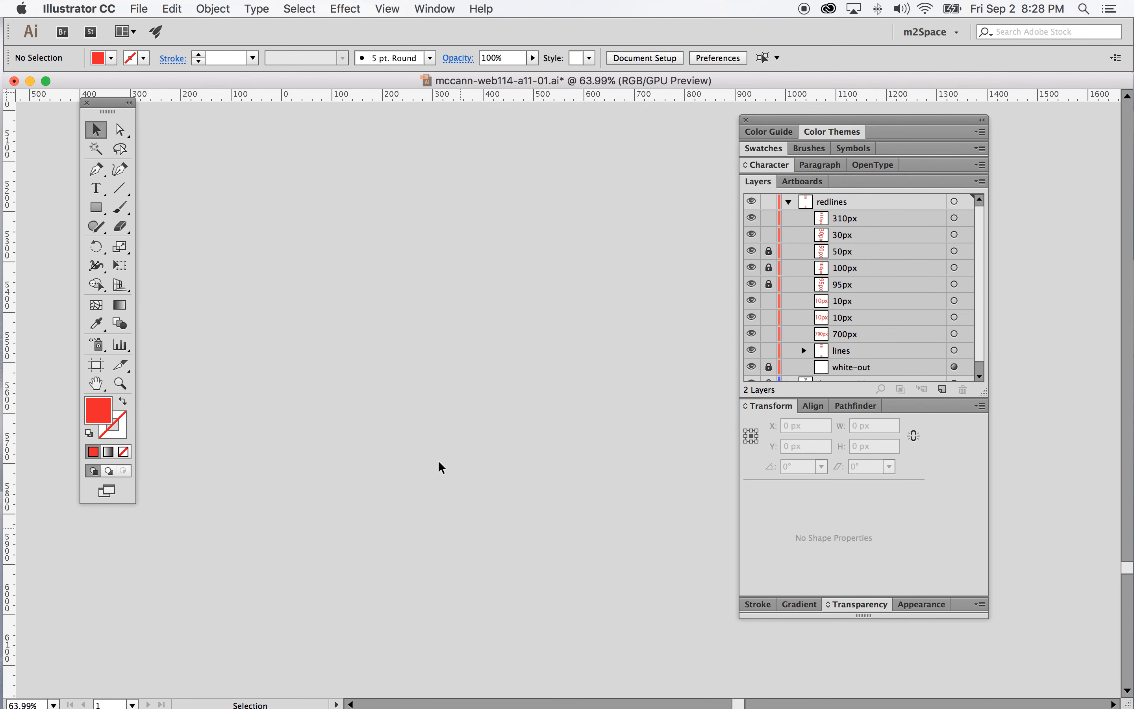
mouse_move(2, 384)
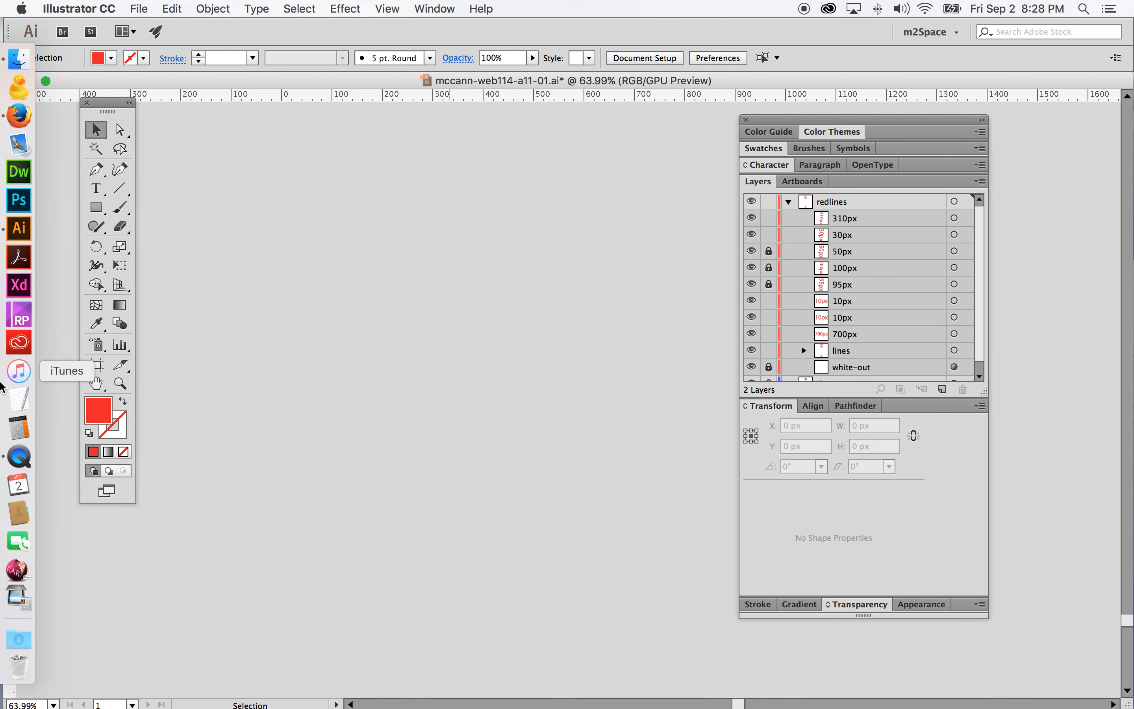